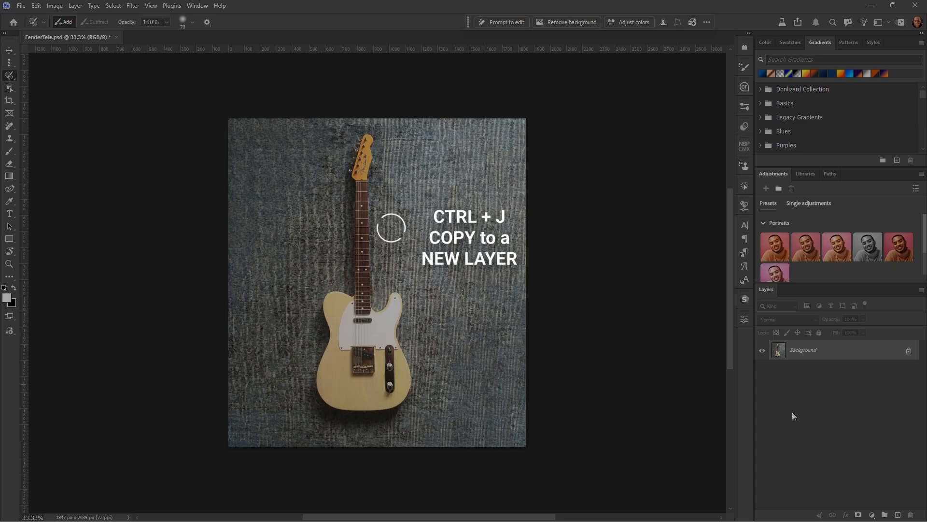
- Duplicate the background layer and select the guitar with the Object Selection tool's Select Subject
key("ctrl+j")
left_click(10, 87)
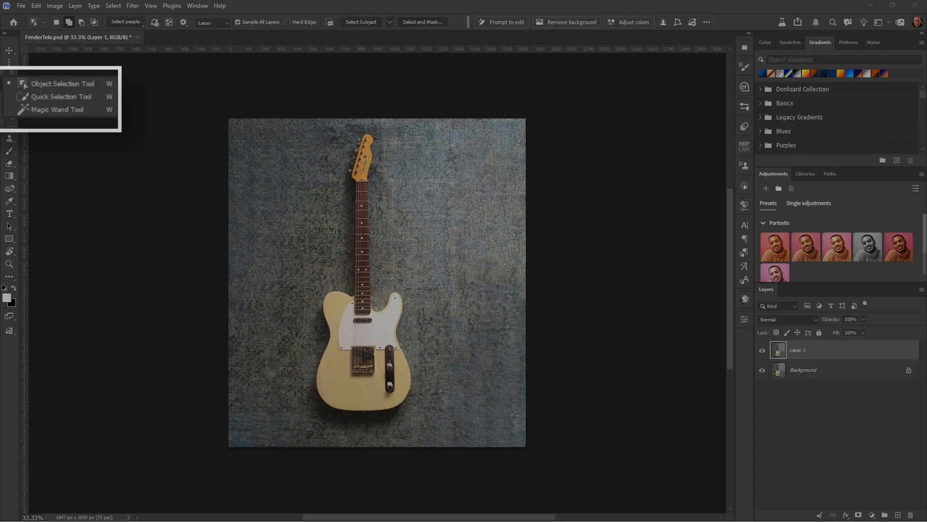
left_click(62, 88)
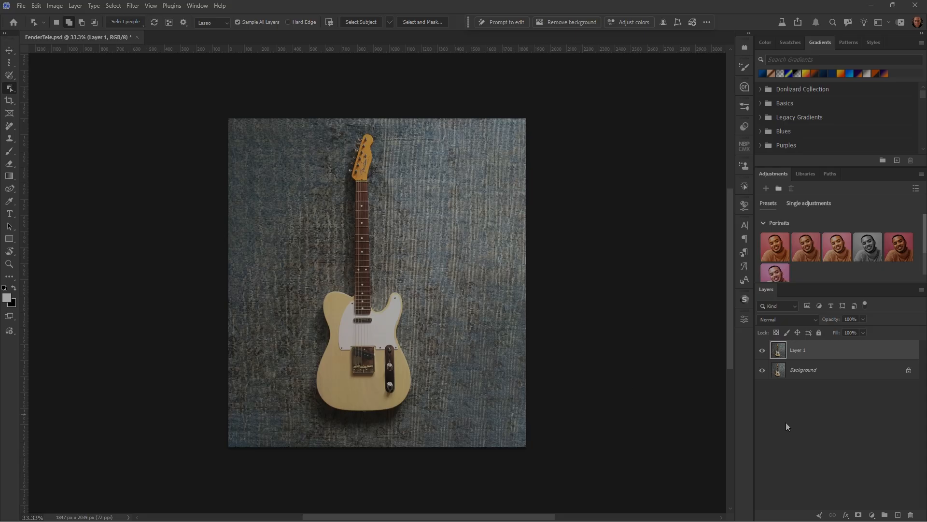
left_click(360, 21)
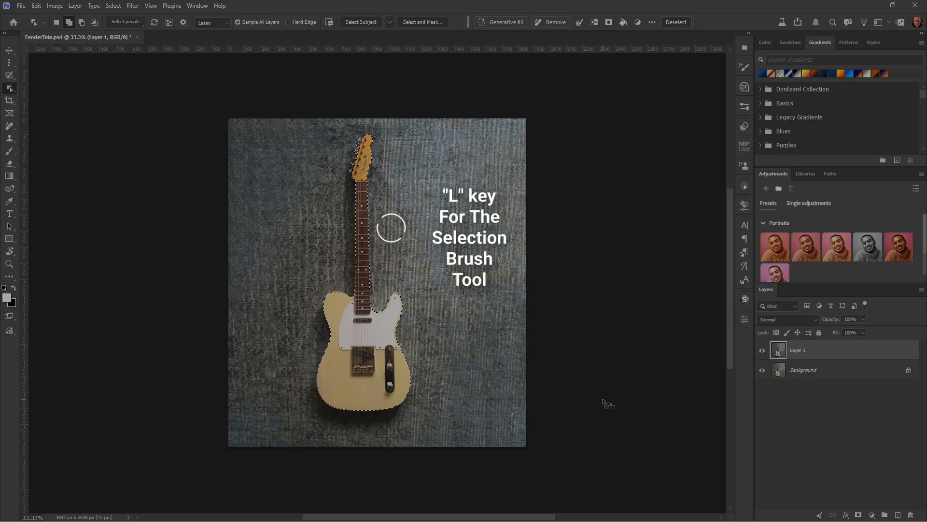
- Copy the guitar selection onto two new layers and move the top copy one layer down
key("l")
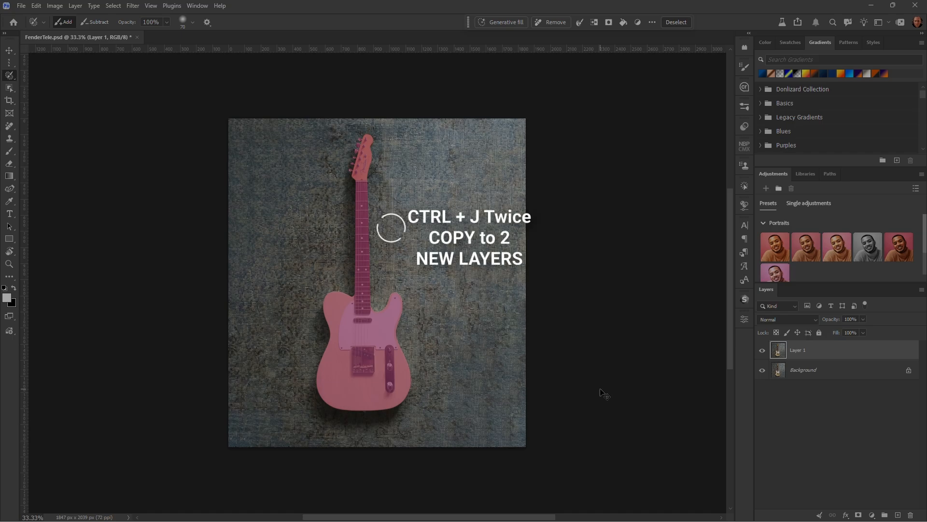
key("ctrl+j")
key("ctrl+j")
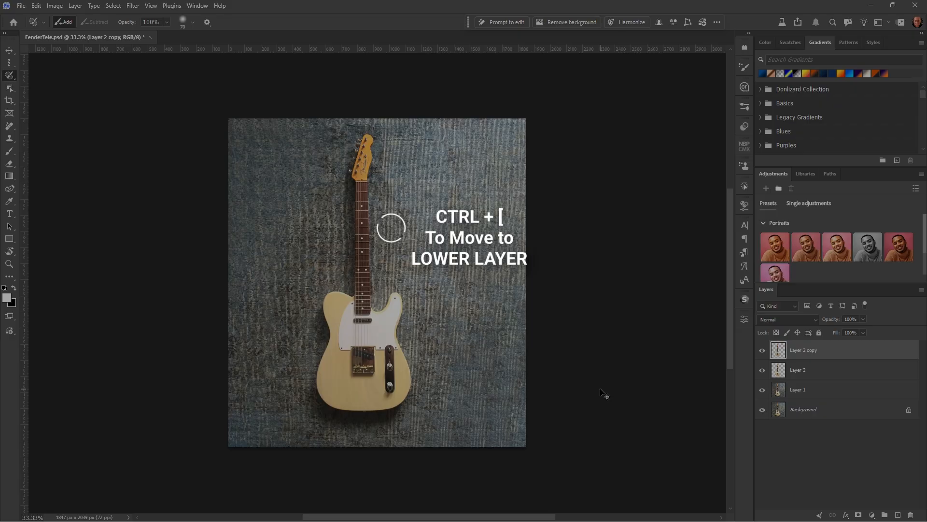
key("ctrl+bracketleft")
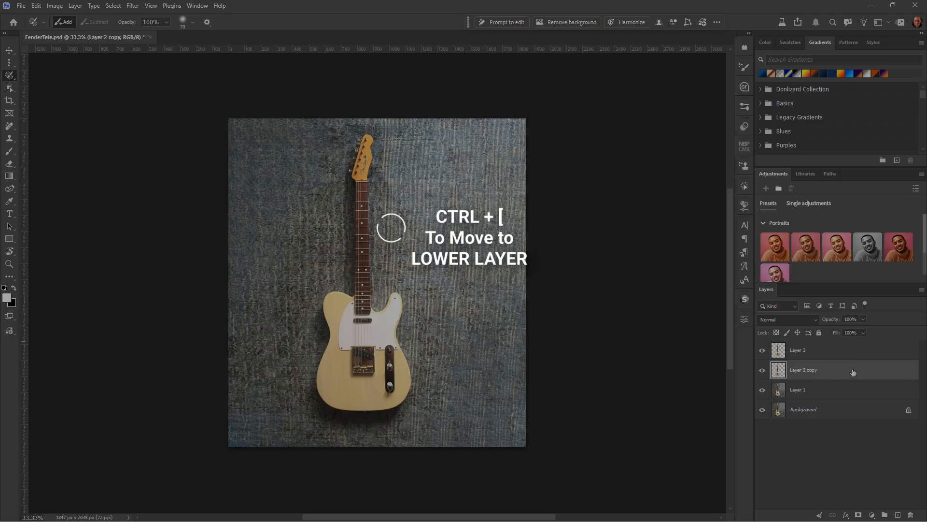
- Make a single-pixel column selection running down the centre of the guitar's neck and body
left_click(6, 65)
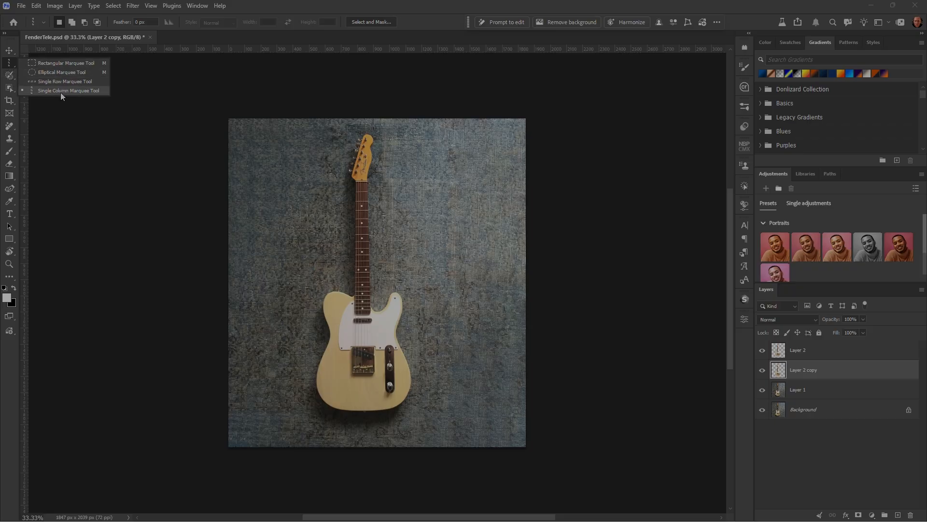
left_click(61, 92)
left_click_drag(356, 133, 361, 136)
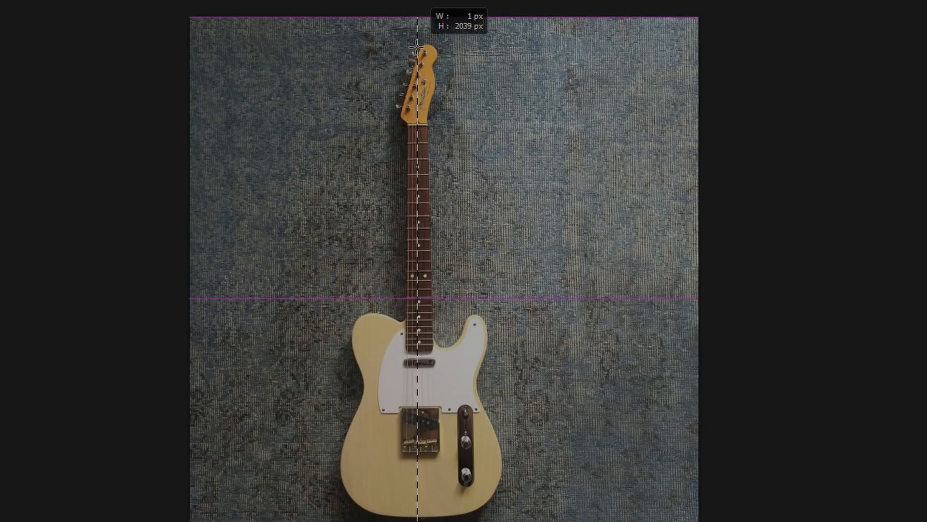
left_click_drag(416, 47, 424, 47)
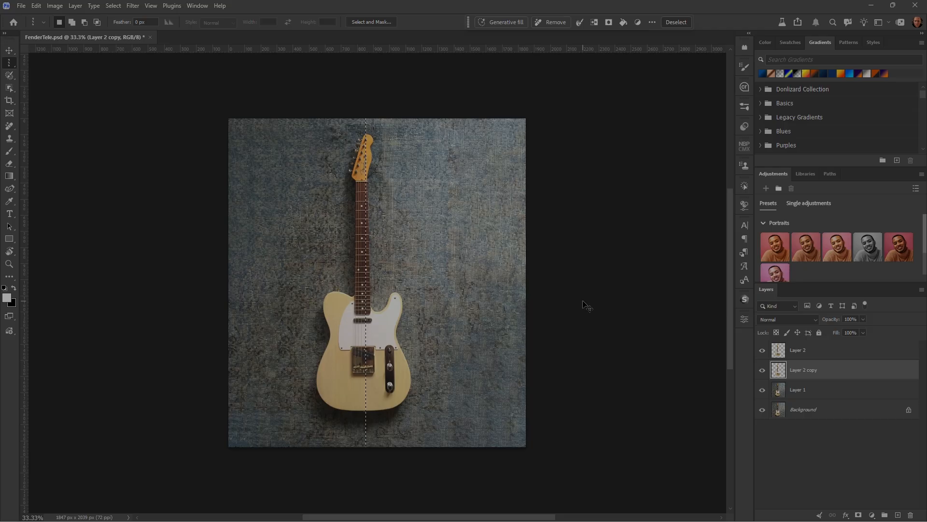
- Subtract the parts of the column selection above the headstock and below the guitar body with the Rectangular Marquee
key("ctrl+plus")
scroll(626, 296, "up", 2)
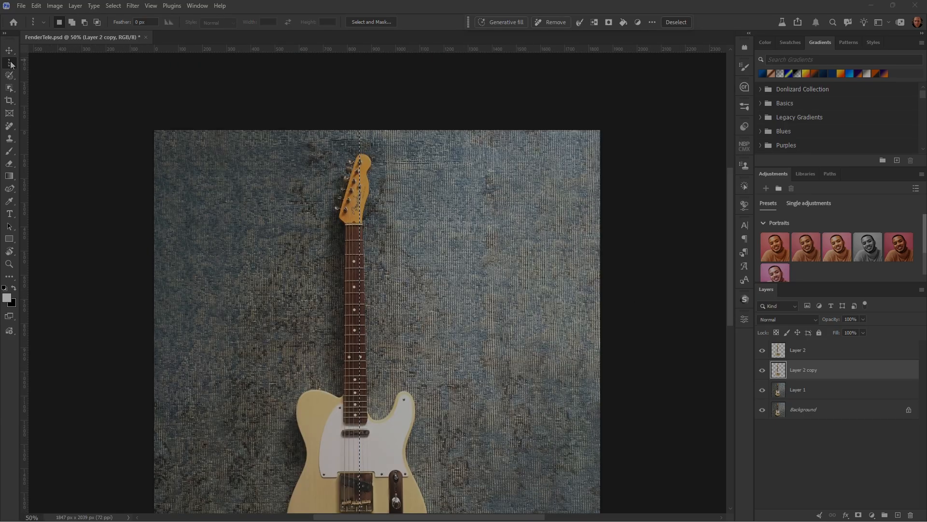
right_click(11, 64)
left_click(67, 63)
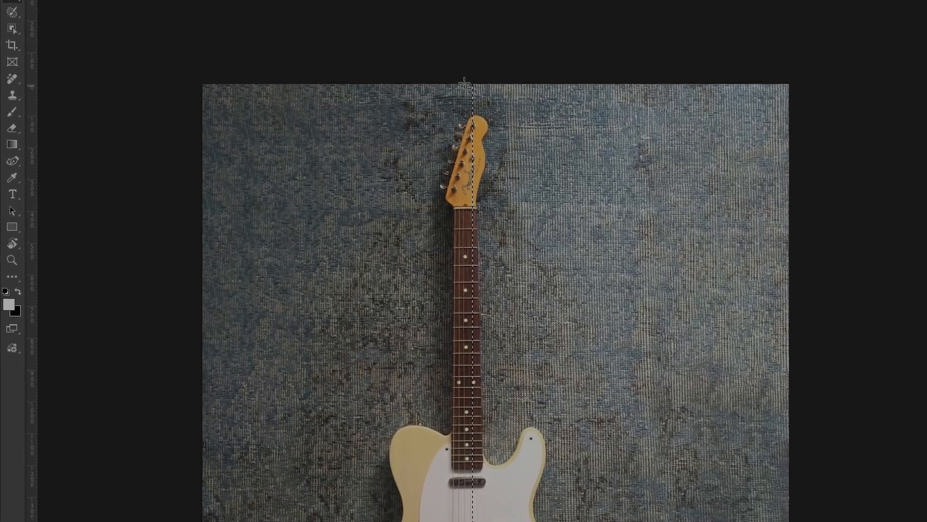
left_click_drag(465, 83, 486, 112)
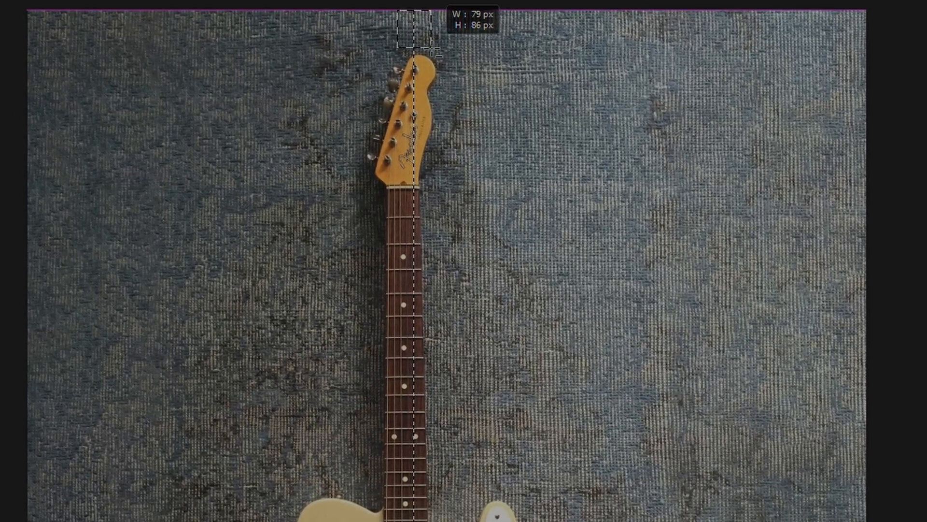
left_click_drag(431, 48, 419, 51)
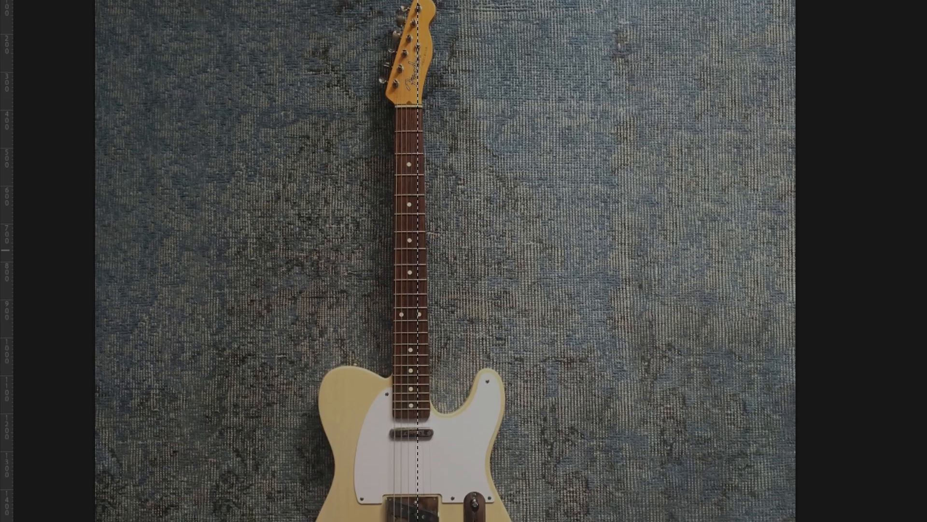
scroll(446, 261, "down", 7)
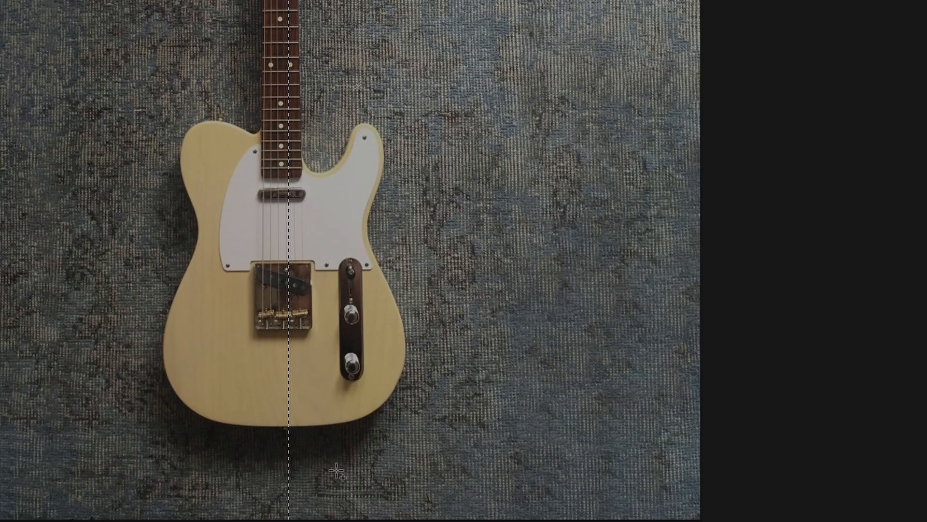
left_click_drag(276, 428, 296, 520)
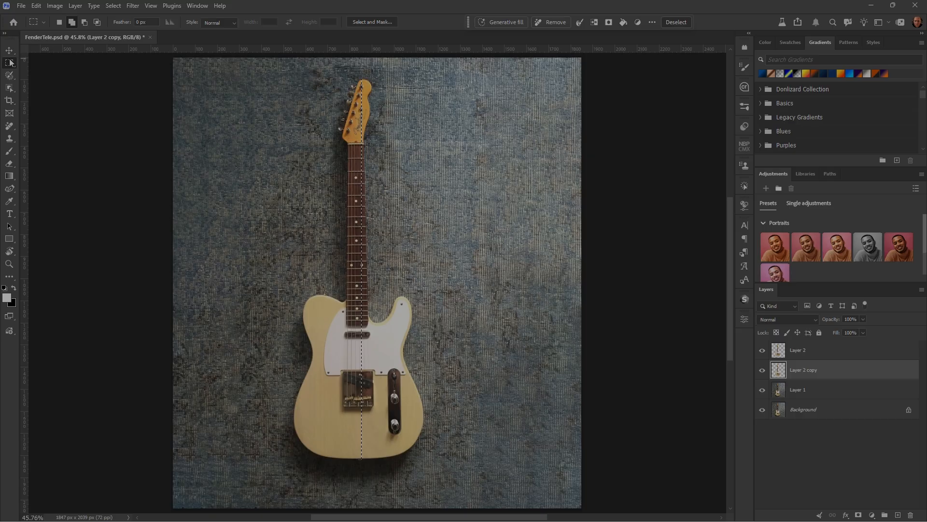
- Free-transform the selected pixel column, stretching it rightward to the canvas's right edge
right_click(9, 63)
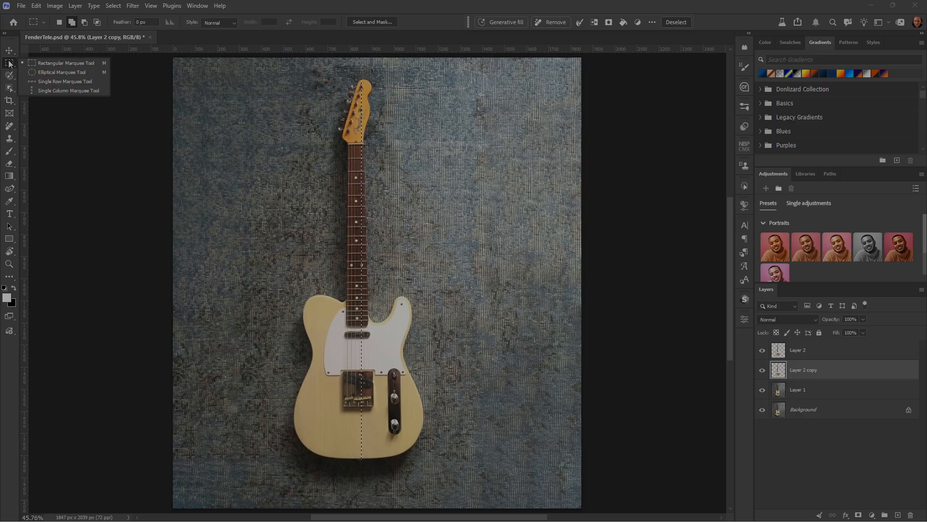
left_click(66, 90)
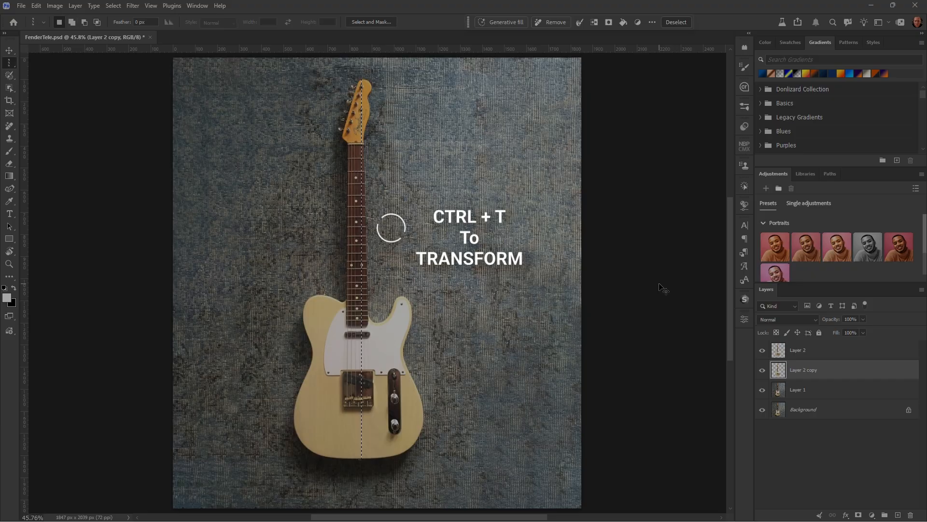
key("ctrl+t")
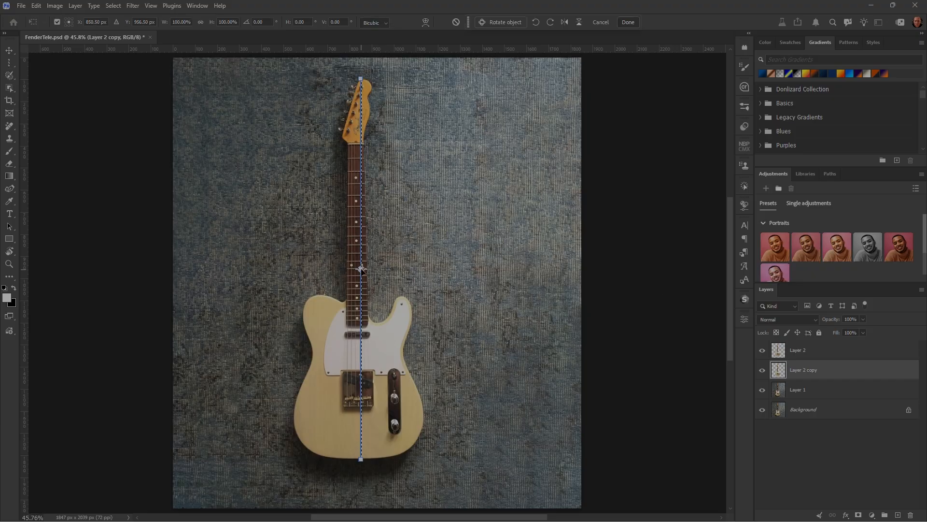
left_click_drag(362, 268, 576, 277)
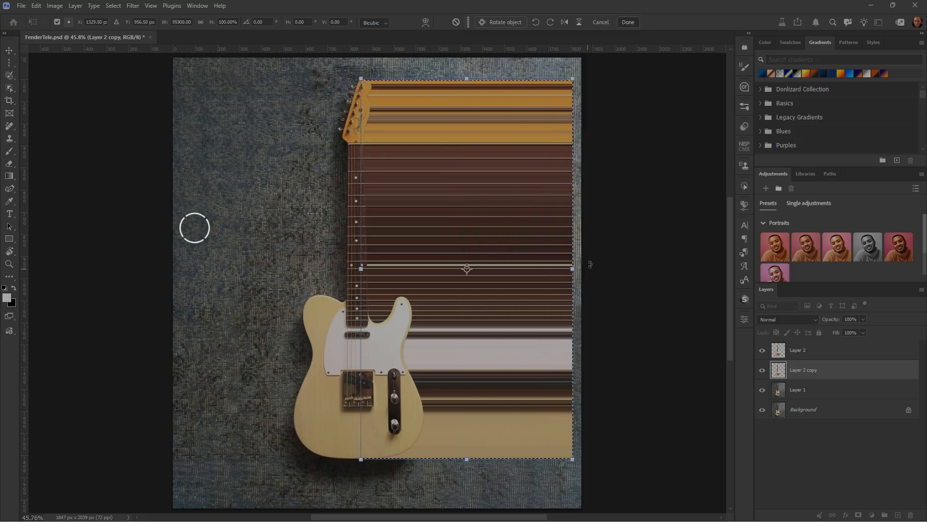
- Warp the stretched streaks, pulling the top and bottom right corners outward and bulging the right edge, then commit
right_click(488, 214)
left_click(512, 273)
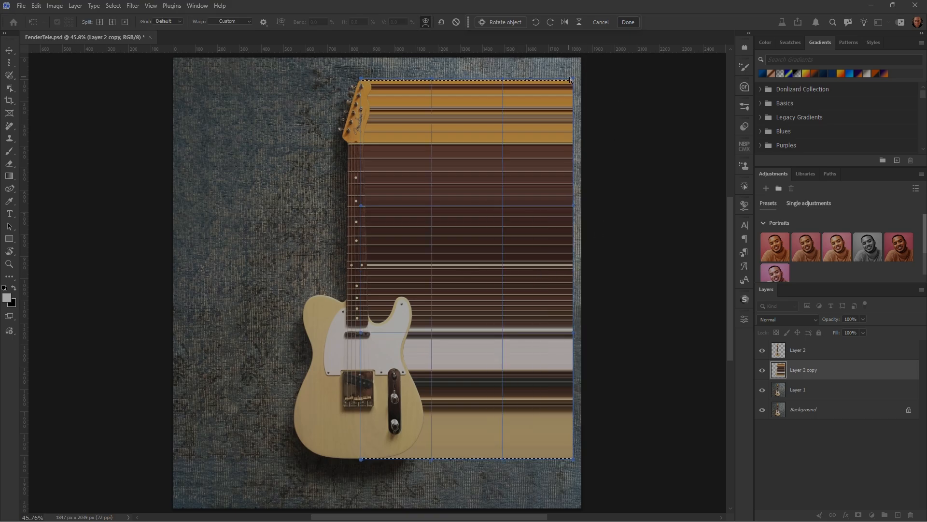
left_click_drag(572, 80, 588, 56)
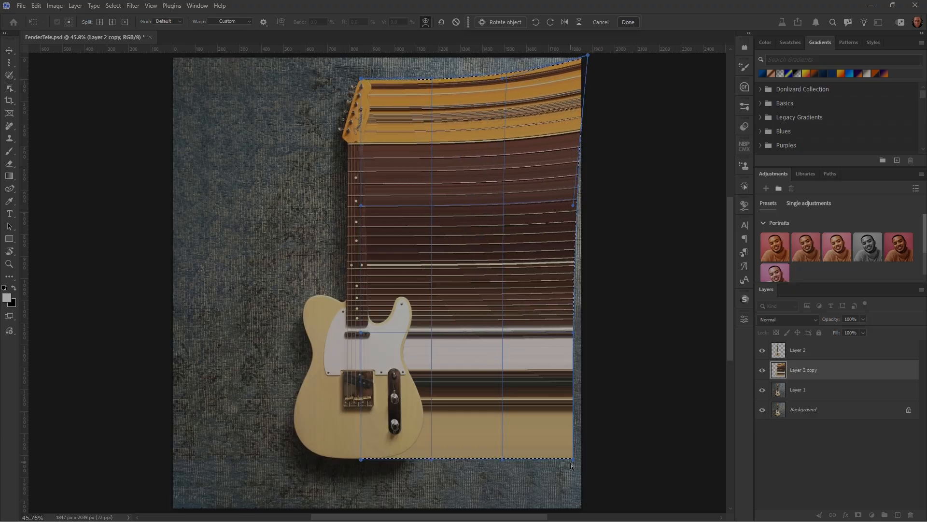
left_click_drag(574, 458, 601, 492)
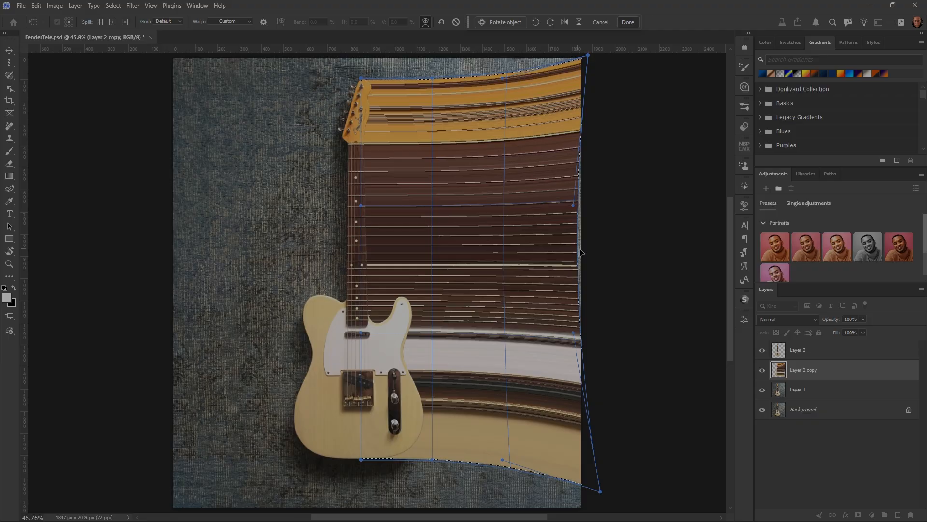
left_click_drag(579, 253, 589, 253)
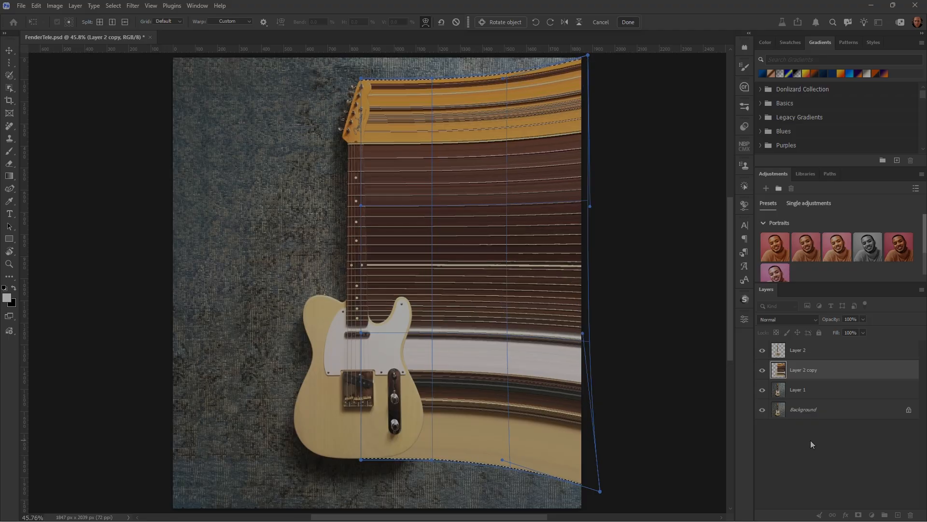
key("Return")
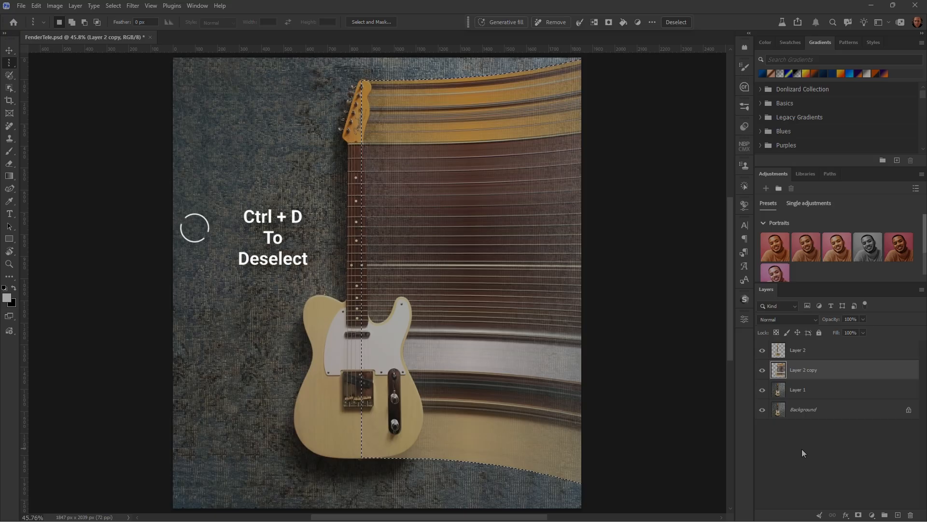
- Deselect and convert the streak layer to a smart object
key("ctrl+d")
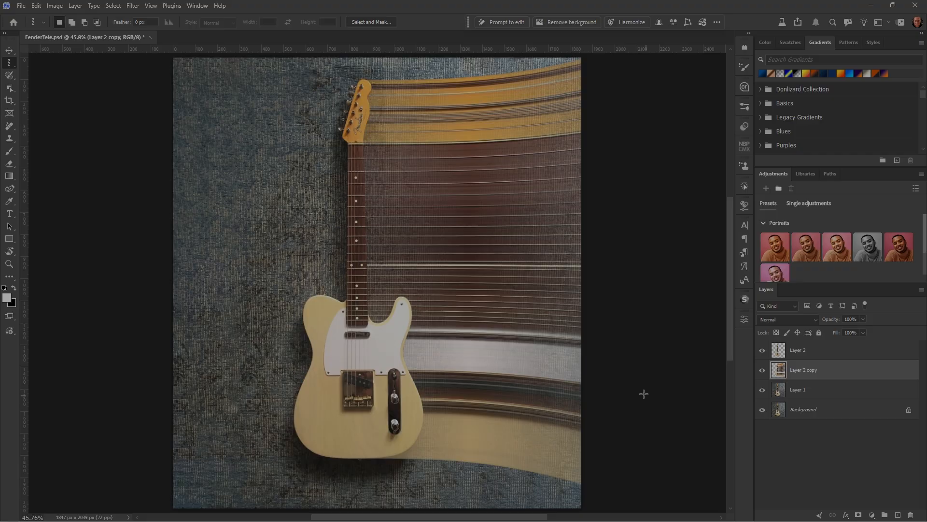
key("alt+l")
key("s")
key("s")
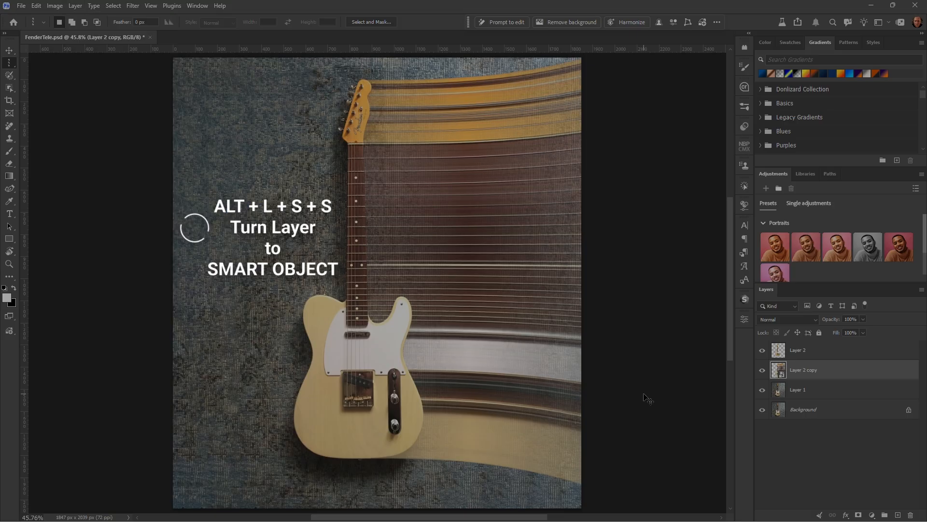
- Duplicate the smart object and apply the Filter Gallery Glass distortion with the Canvas texture
key("ctrl+j")
left_click(133, 6)
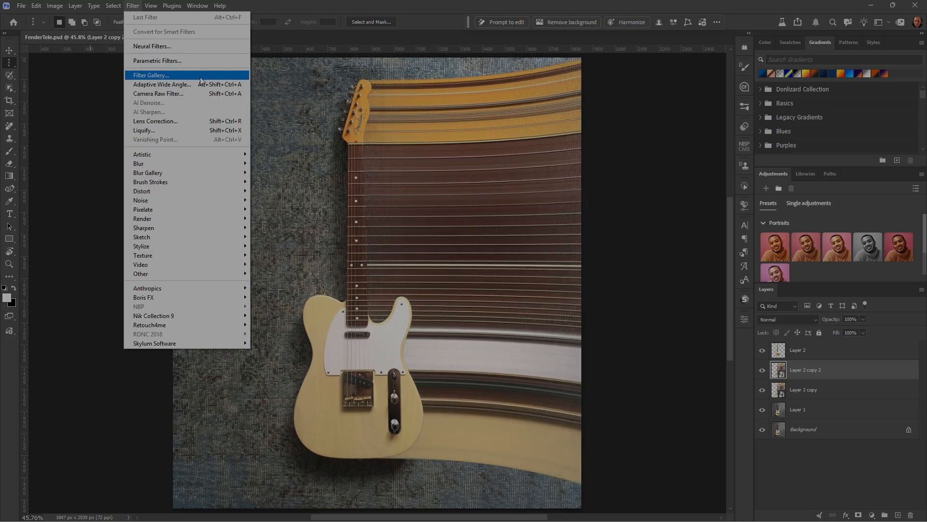
left_click(211, 81)
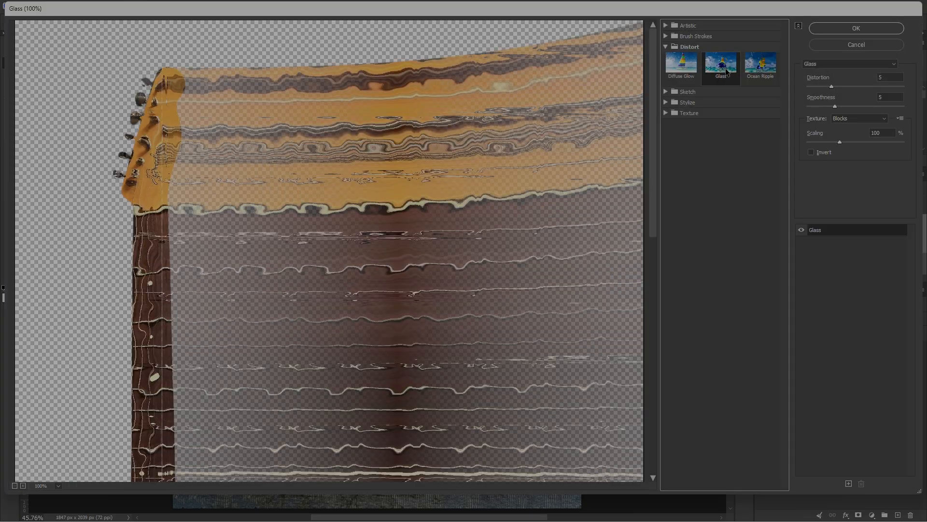
left_click(884, 119)
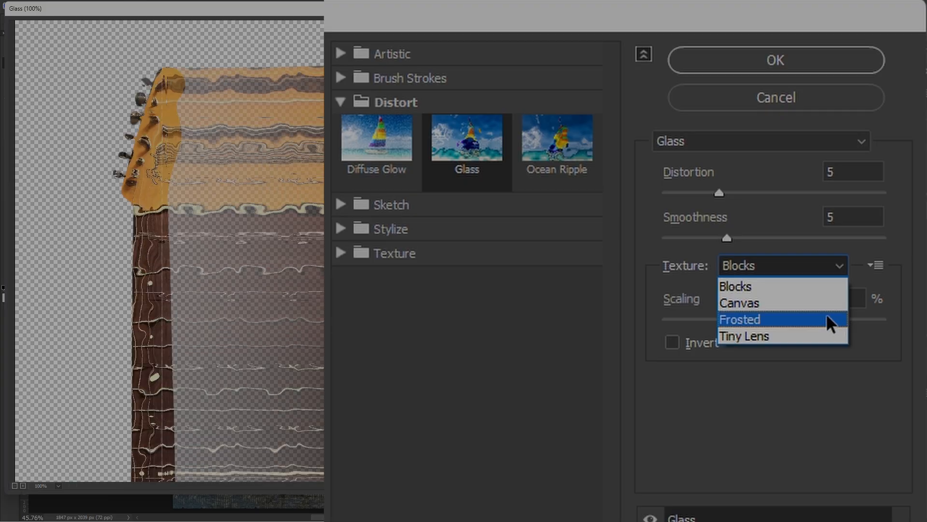
left_click(810, 304)
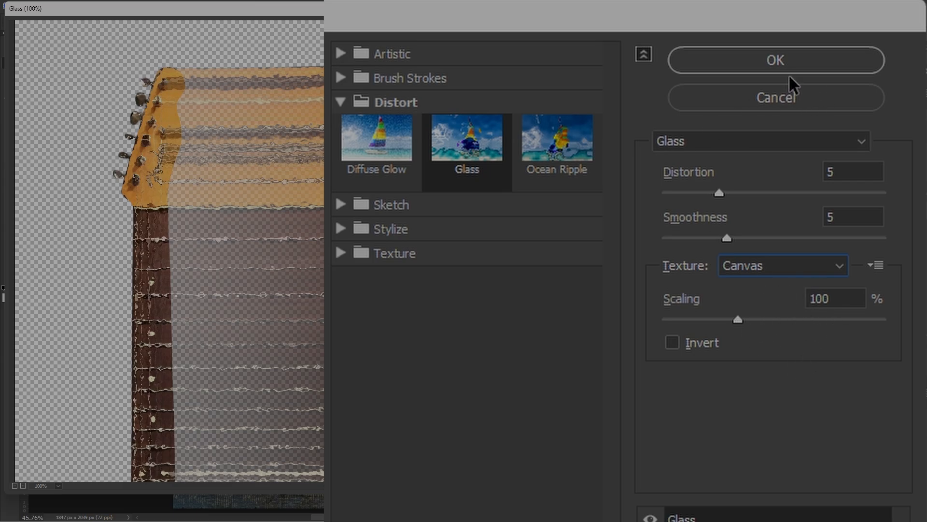
left_click(775, 59)
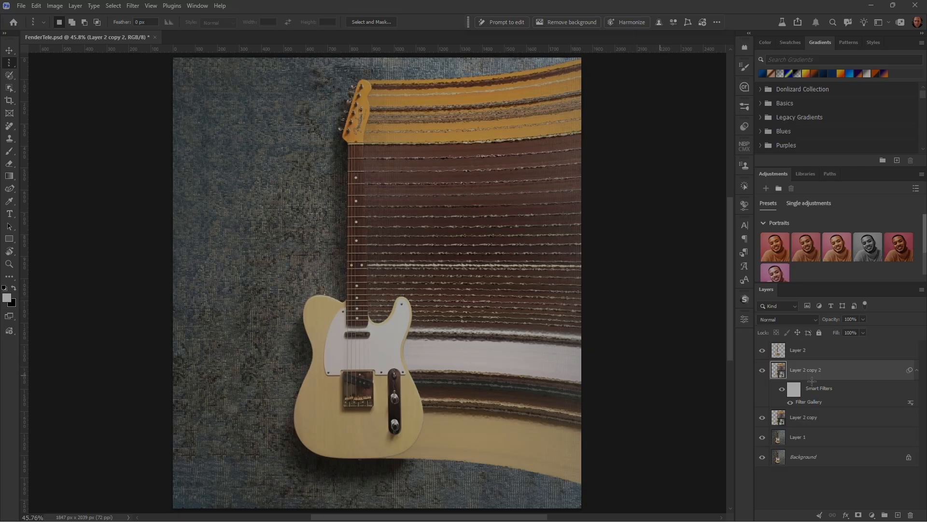
- Add Stroke and Drop Shadow layer styles to the glass-filtered streak layer
double_click(888, 374)
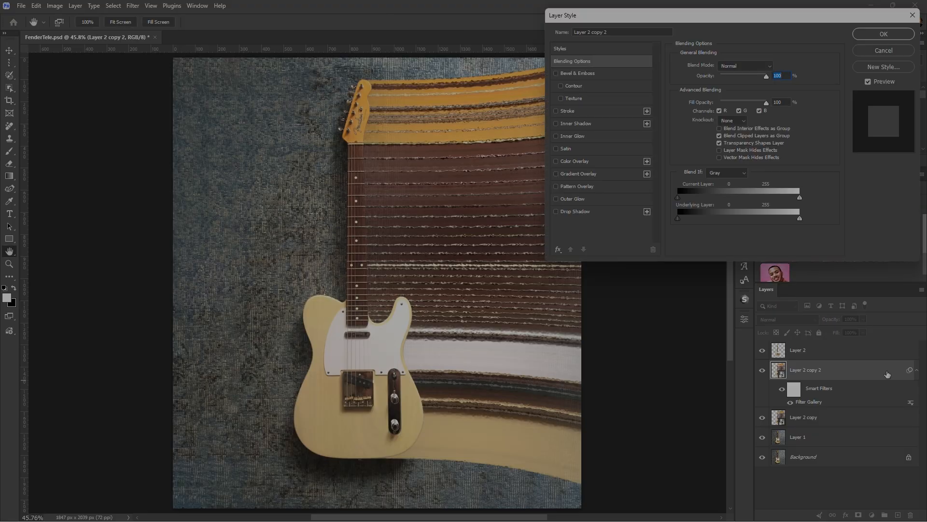
left_click(566, 112)
left_click(593, 112)
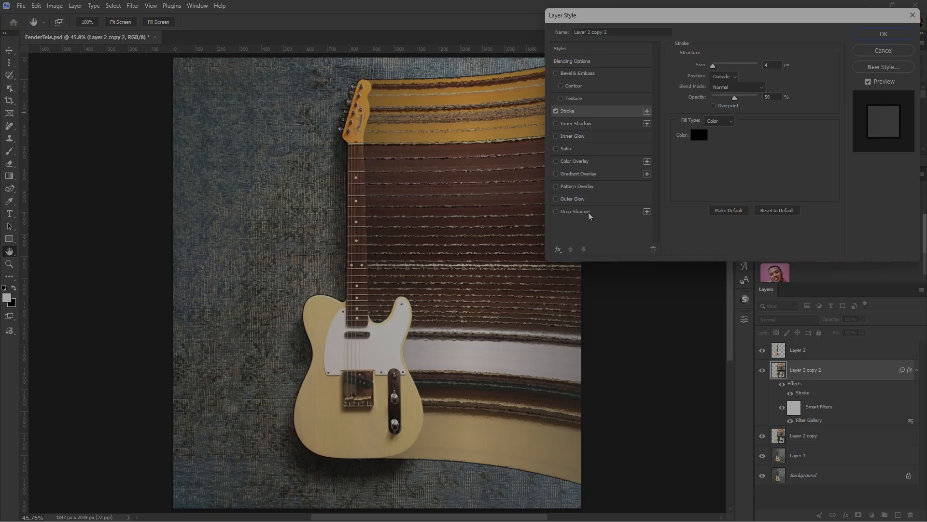
left_click(556, 211)
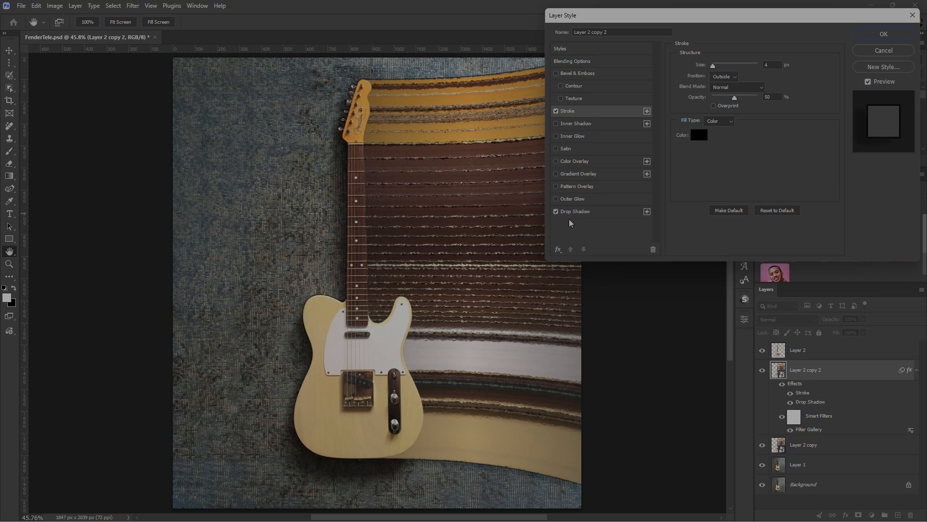
left_click(618, 211)
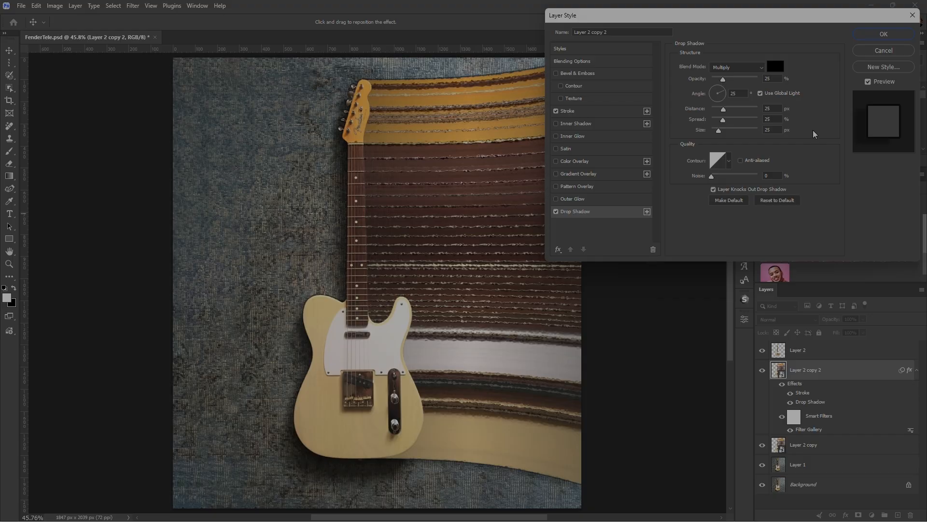
left_click(883, 35)
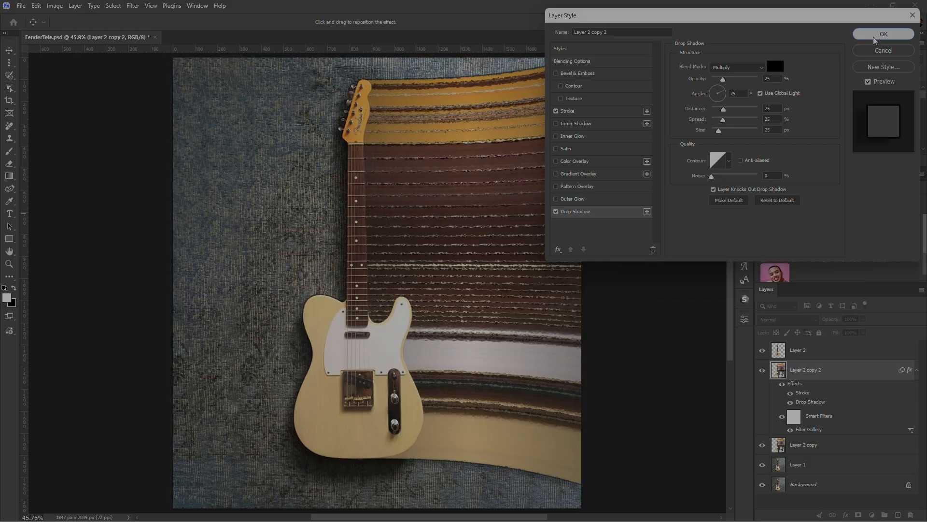
- Toggle the glass-filtered layer's visibility to compare the streaks with and without it
left_click(762, 370)
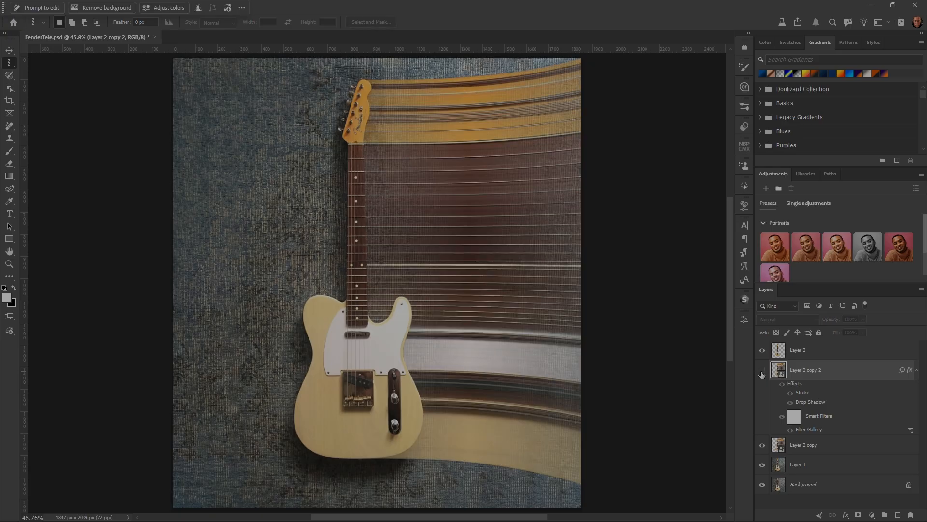
left_click(762, 370)
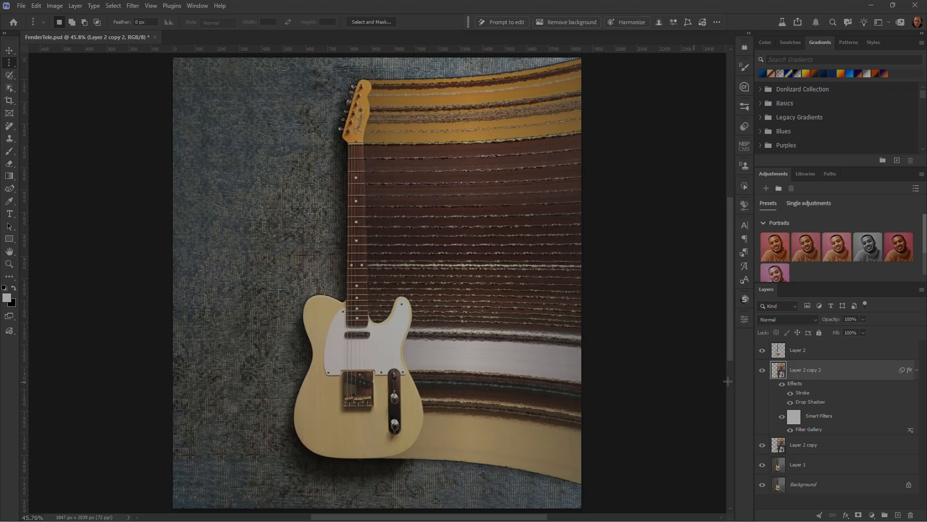
left_click(762, 370)
- Set the underlying streak copy layer's blend mode to Overlay, toggling the glass layer to compare
left_click(834, 443)
left_click(784, 319)
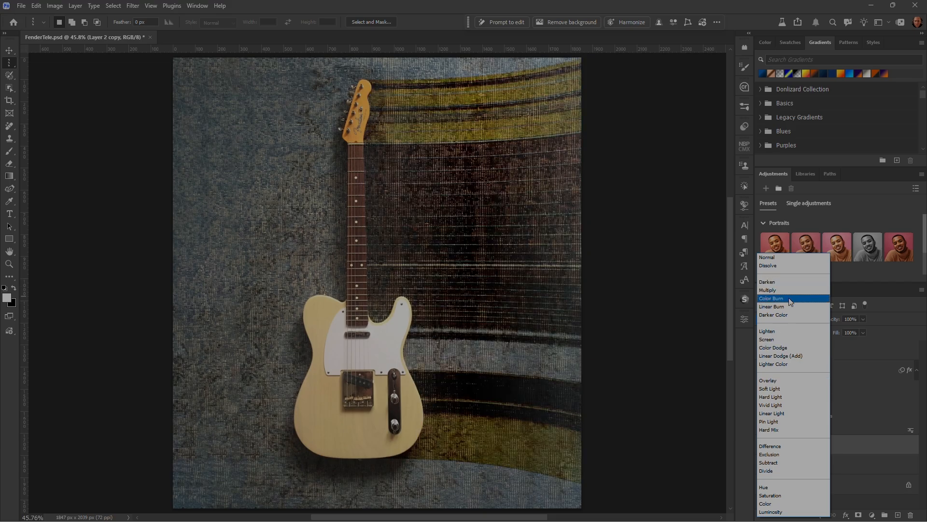
left_click(782, 348)
left_click(810, 318)
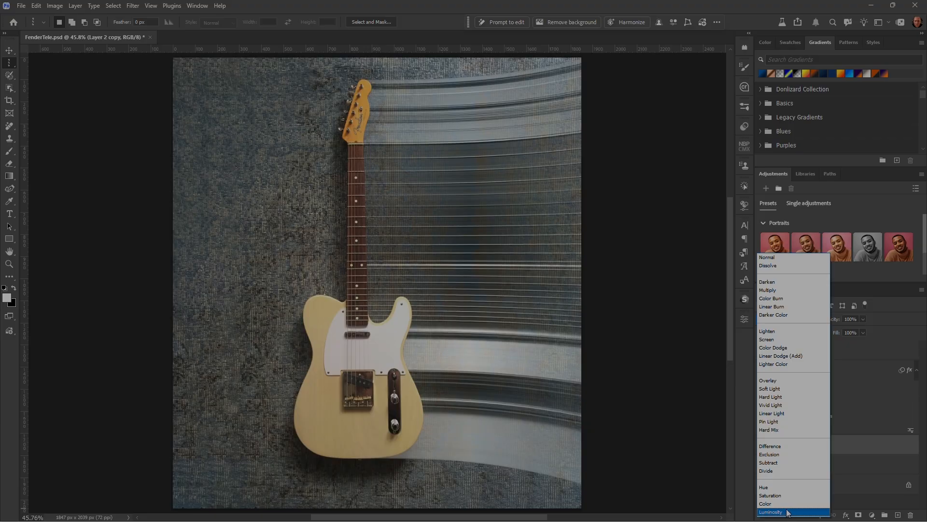
left_click(807, 258)
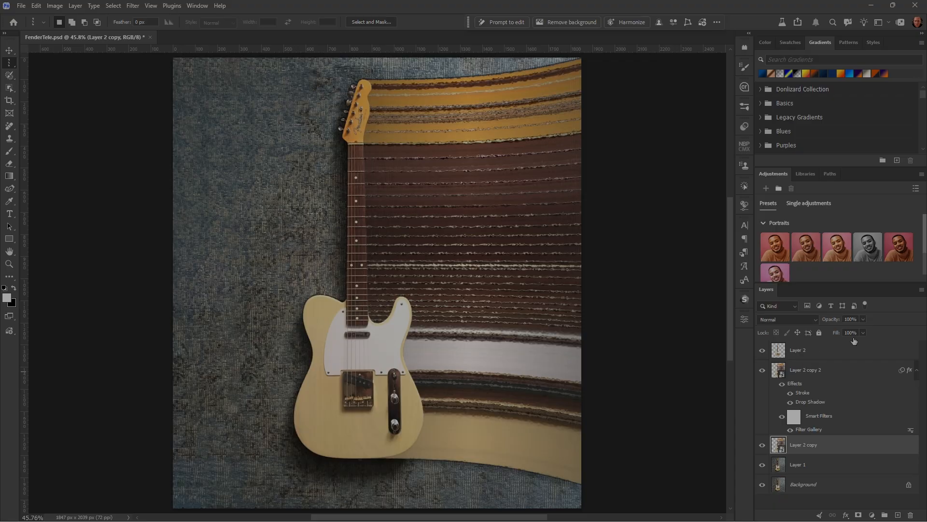
left_click(818, 319)
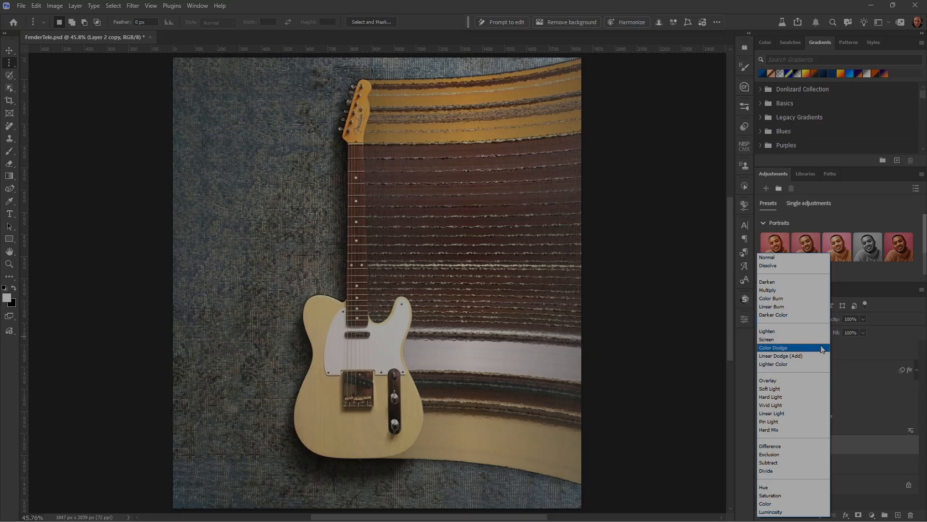
left_click(811, 381)
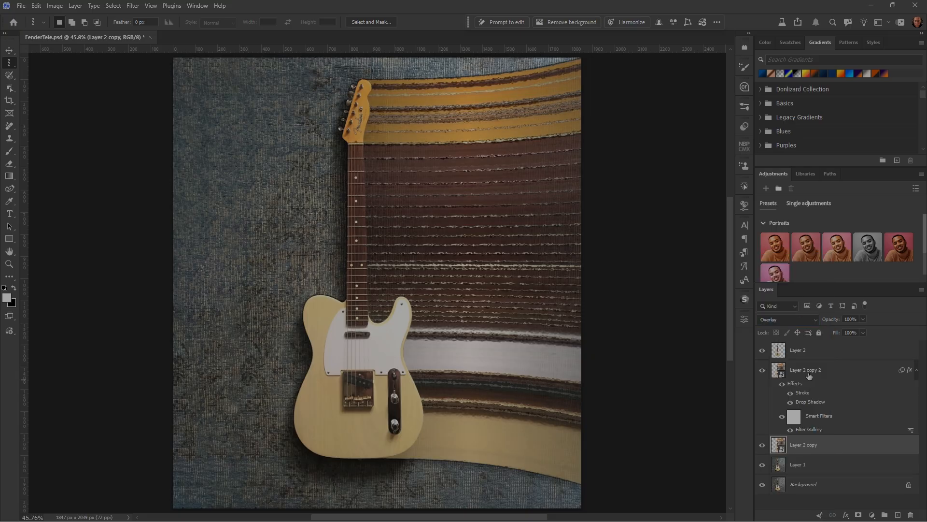
left_click(763, 370)
left_click(763, 371)
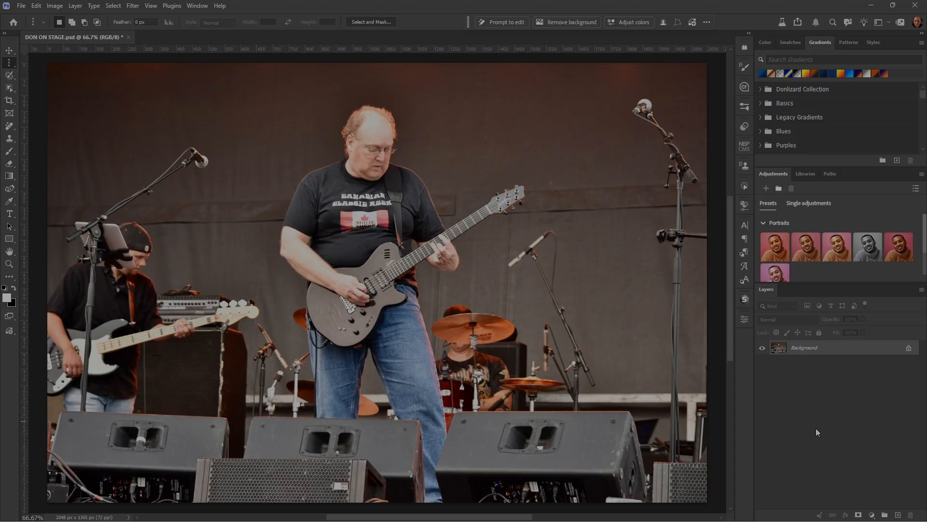
- In the stage photo, duplicate the background layer and select the lead guitarist with Select People, Entire person
key("ctrl+j")
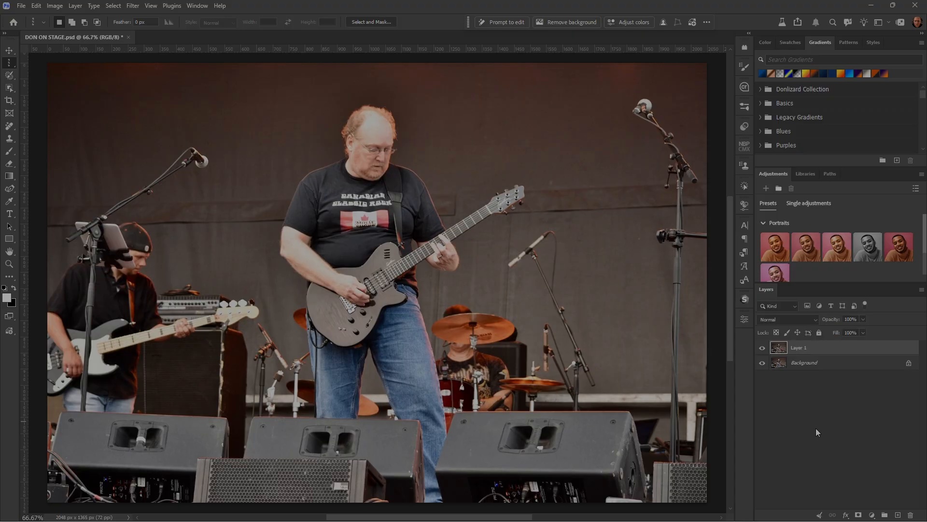
left_click(10, 88)
right_click(11, 89)
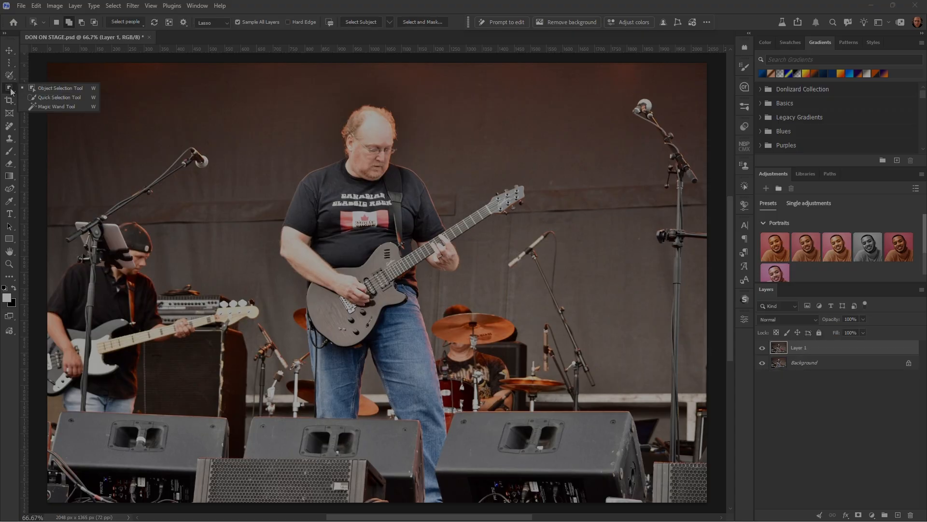
left_click(57, 90)
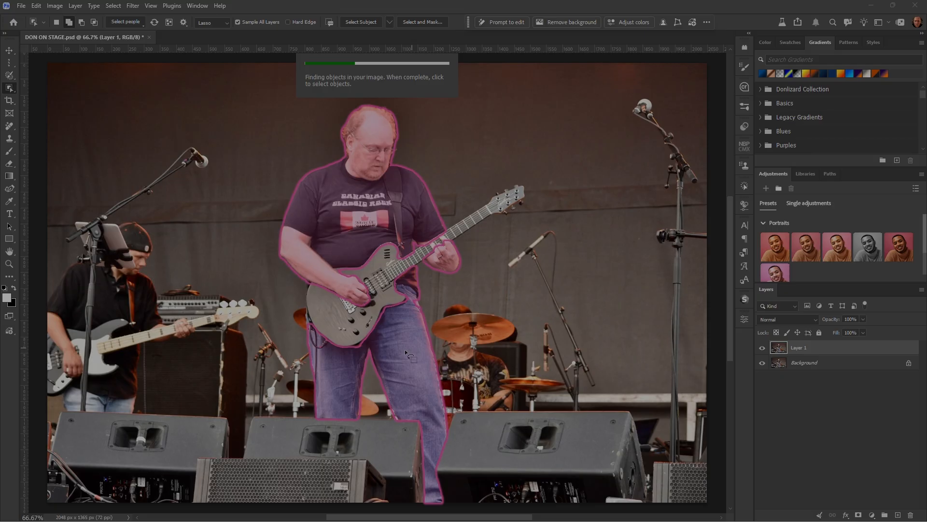
left_click(135, 24)
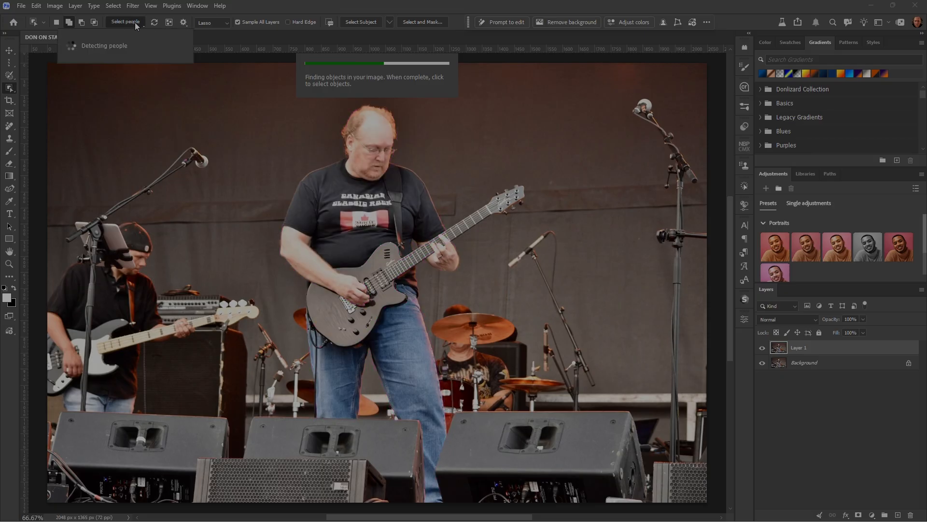
left_click(125, 45)
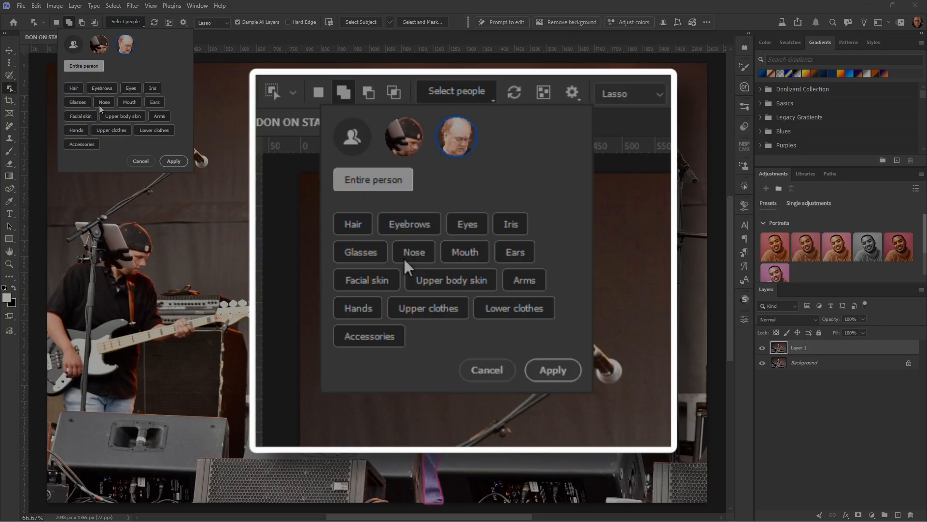
left_click(175, 162)
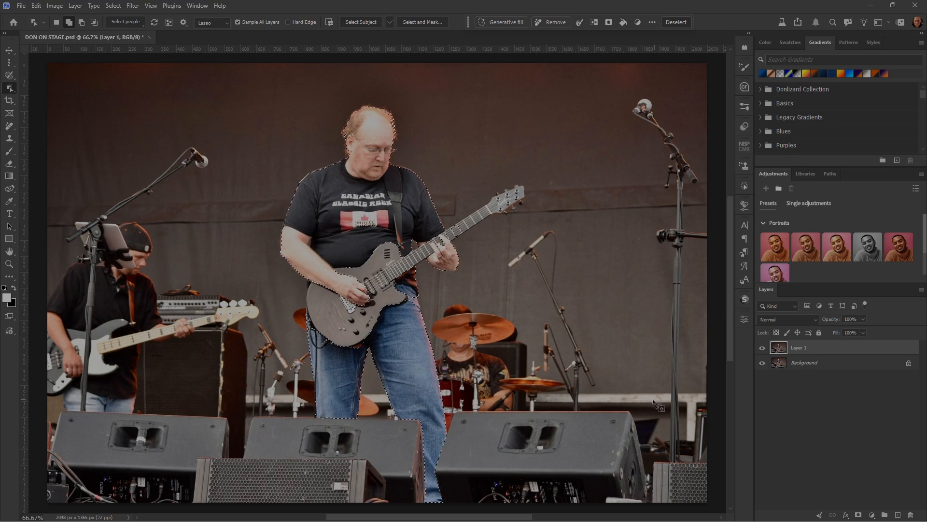
- Brush over the guitar body to add it to the guitarist selection
key("shift+w")
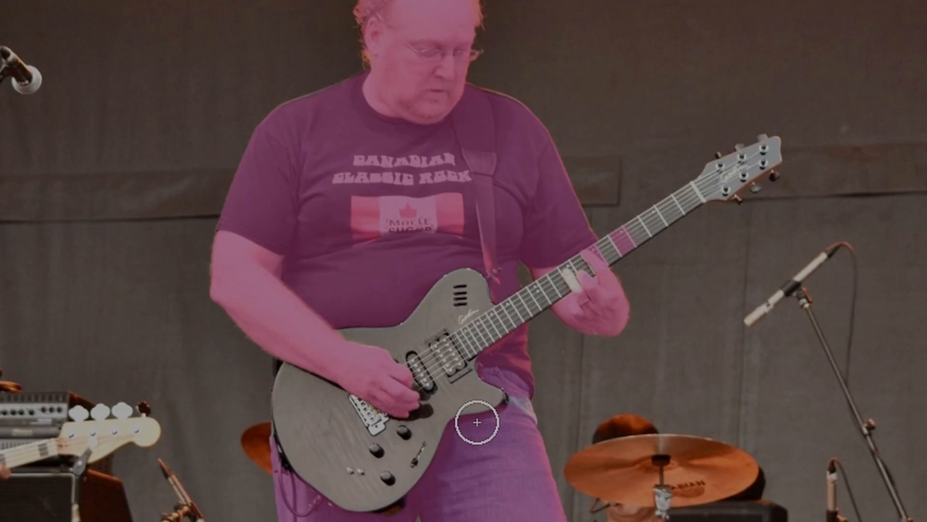
mouse_move(393, 306)
left_mouse_down()
mouse_move(391, 263)
mouse_move(399, 285)
left_mouse_up()
mouse_move(491, 373)
left_mouse_down()
mouse_move(453, 398)
mouse_move(406, 469)
mouse_move(377, 493)
mouse_move(378, 505)
mouse_move(302, 470)
mouse_move(327, 452)
mouse_move(301, 440)
mouse_move(295, 399)
mouse_move(307, 370)
mouse_move(367, 398)
mouse_move(426, 356)
mouse_move(411, 335)
mouse_move(378, 344)
left_mouse_up()
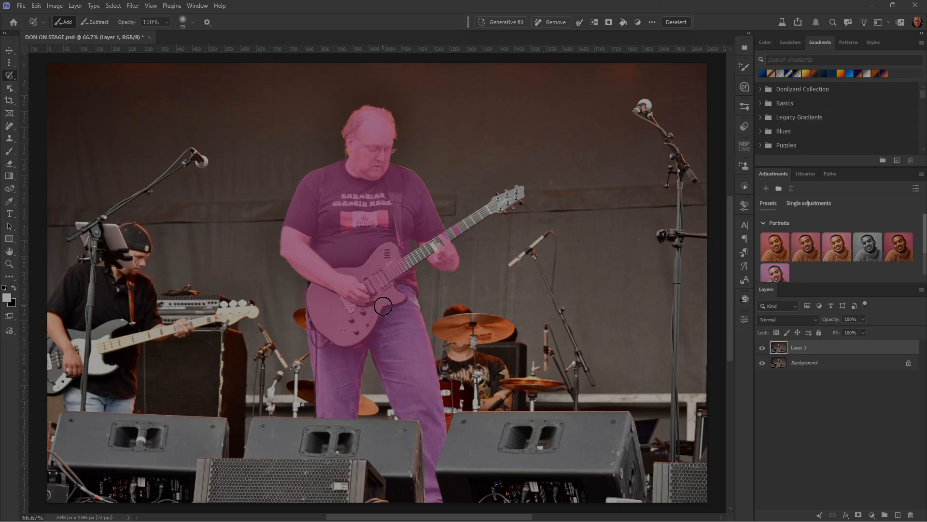
- Copy the selection to a new layer, duplicate it, and move the duplicate one level down
key("ctrl+j")
key("ctrl+j")
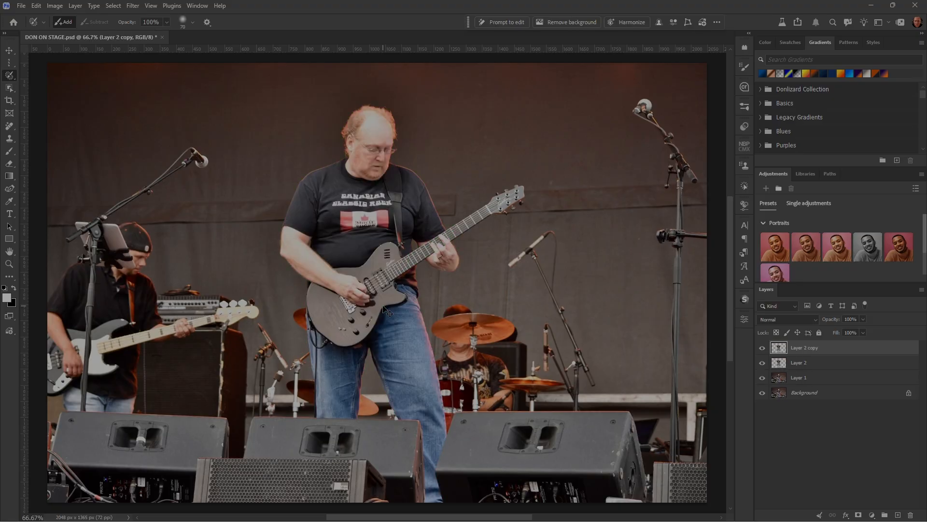
key("ctrl+bracketleft")
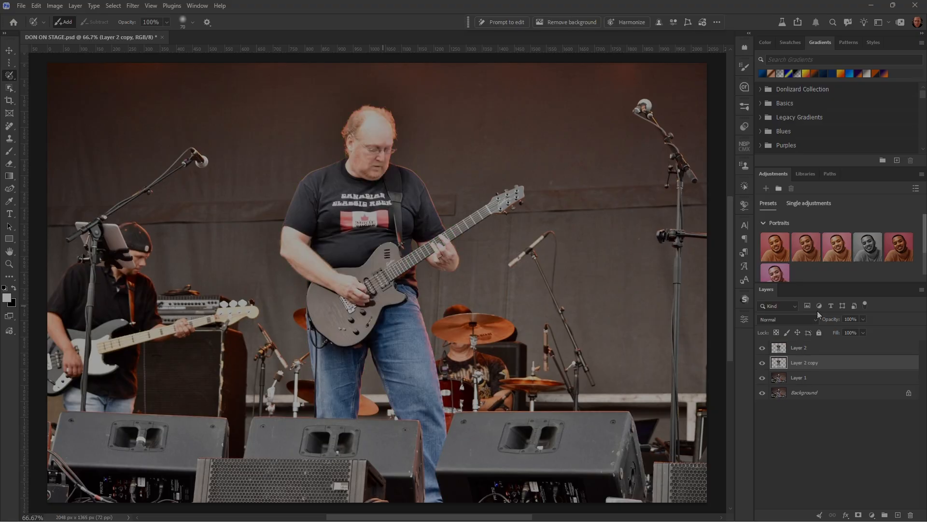
- Select a single-pixel column running through the guitarist's head and guitar
left_click(5, 65)
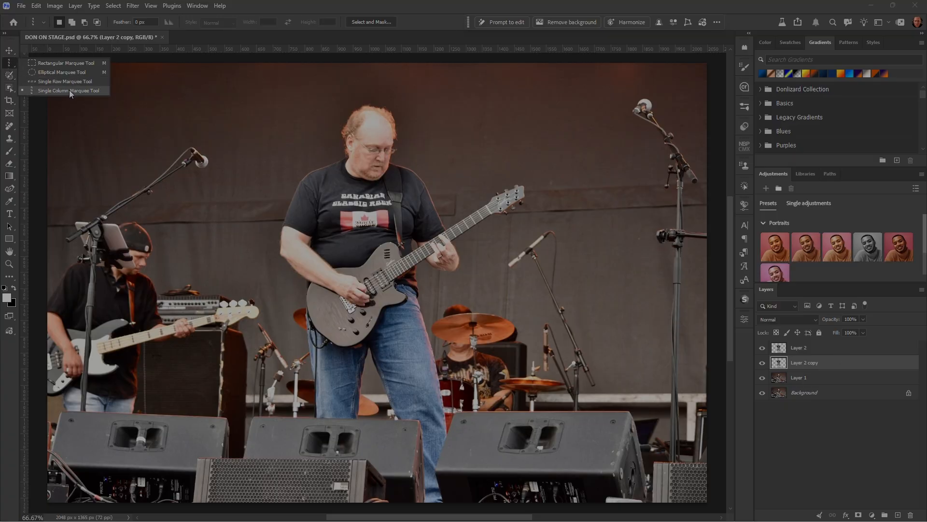
left_click(70, 90)
left_click_drag(358, 84, 346, 86)
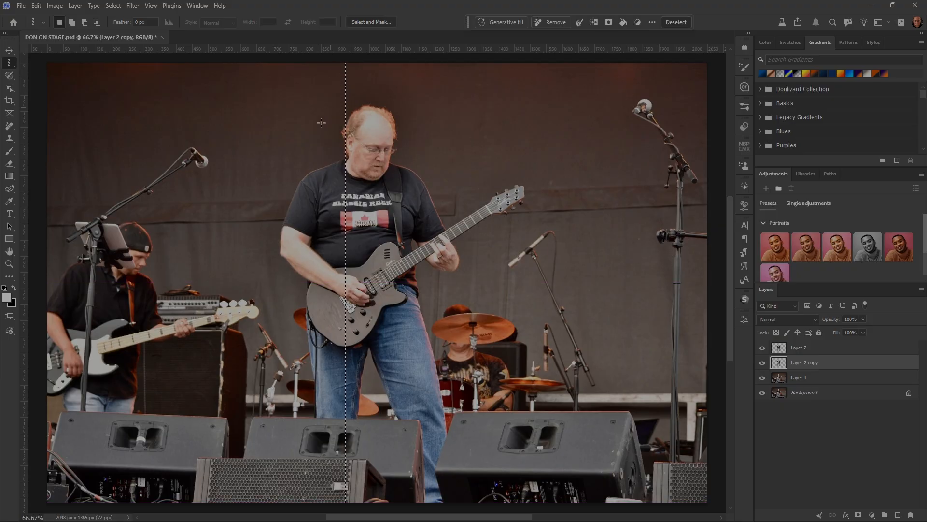
- Trim the column selection's top and bottom with the Rectangular Marquee, keeping the section across the guitarist
right_click(8, 64)
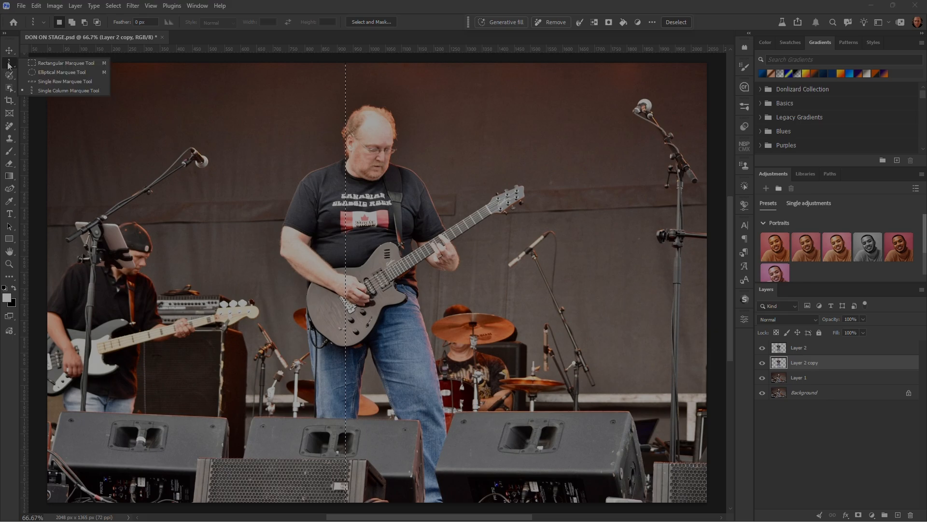
left_click(64, 63)
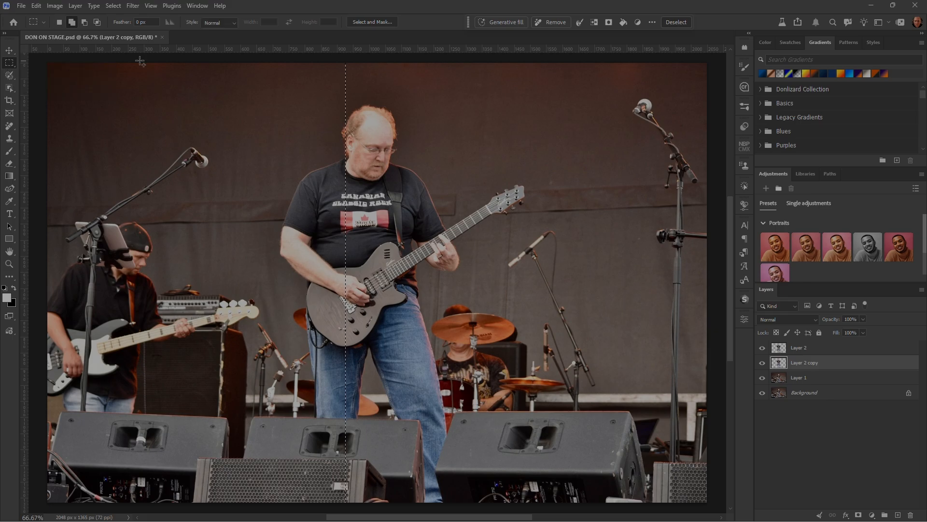
left_click_drag(335, 57, 352, 70)
left_click_drag(424, 31, 424, 155)
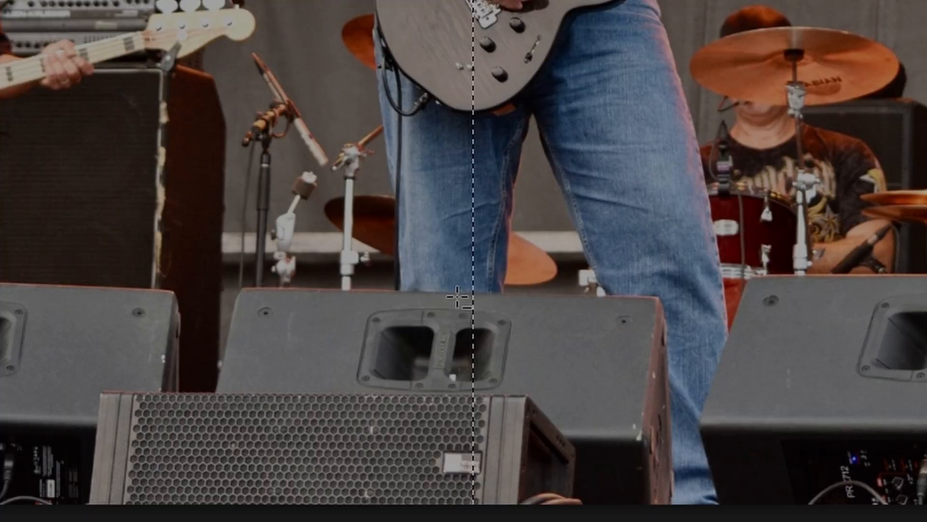
left_click_drag(341, 276, 361, 300)
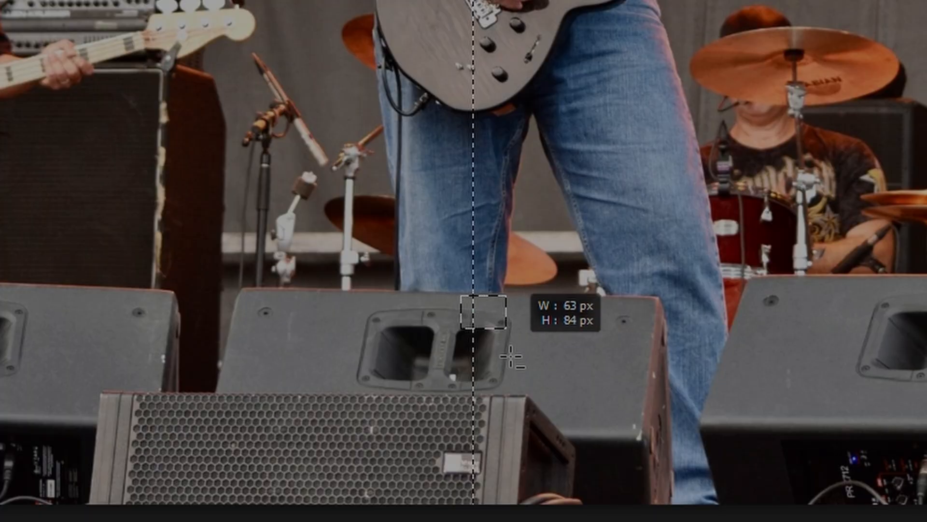
left_click_drag(511, 358, 489, 507)
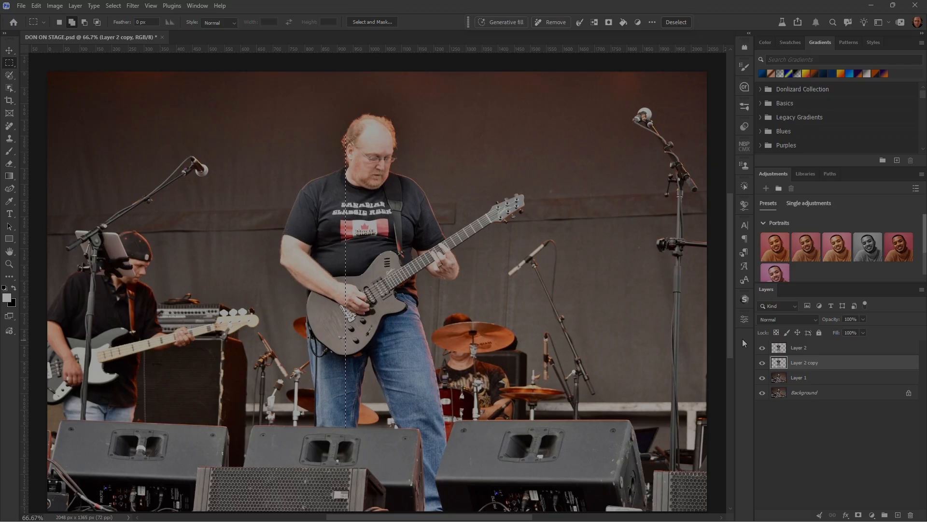
- Stretch the selected single-pixel column leftward with Free Transform to near the image's left edge
right_click(9, 62)
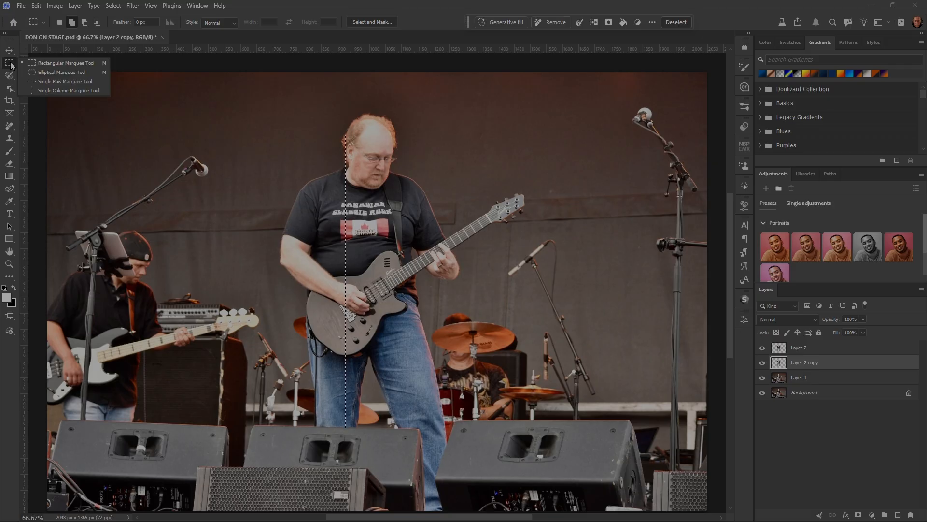
left_click(63, 92)
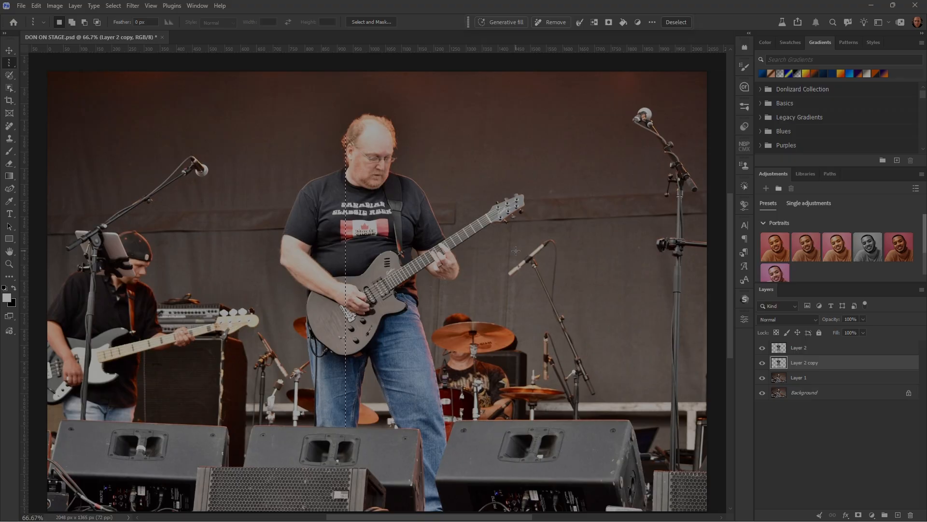
key("ctrl+t")
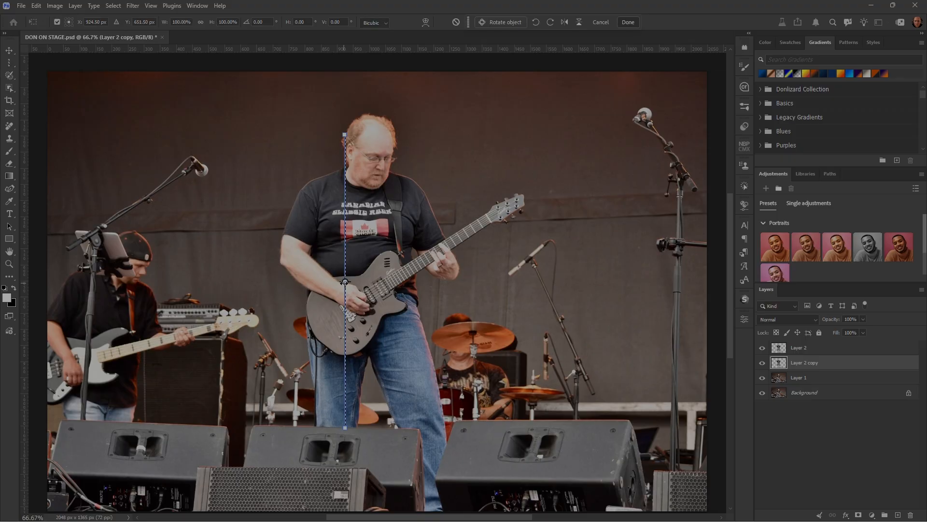
left_click_drag(346, 281, 72, 283)
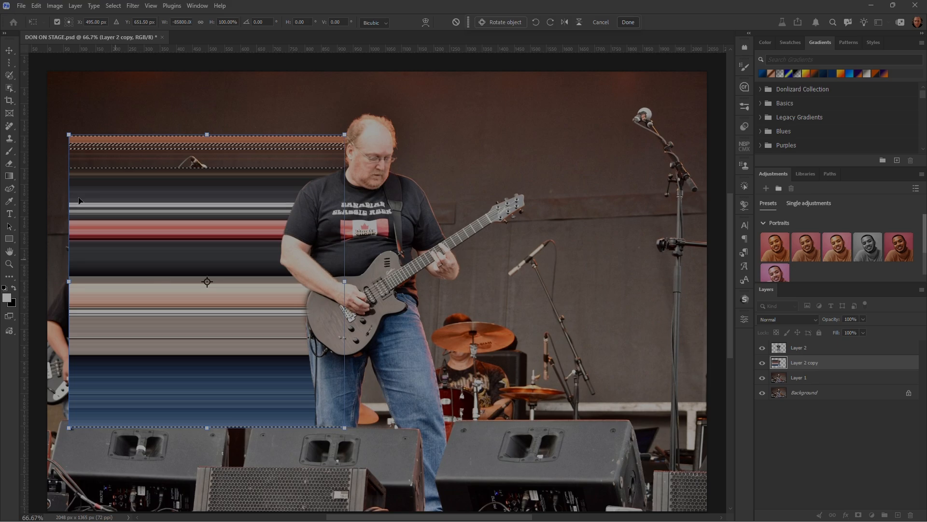
- Warp the stretched streaks, pulling the left corners outward into a curve, and commit the transform
right_click(179, 215)
left_click(240, 254)
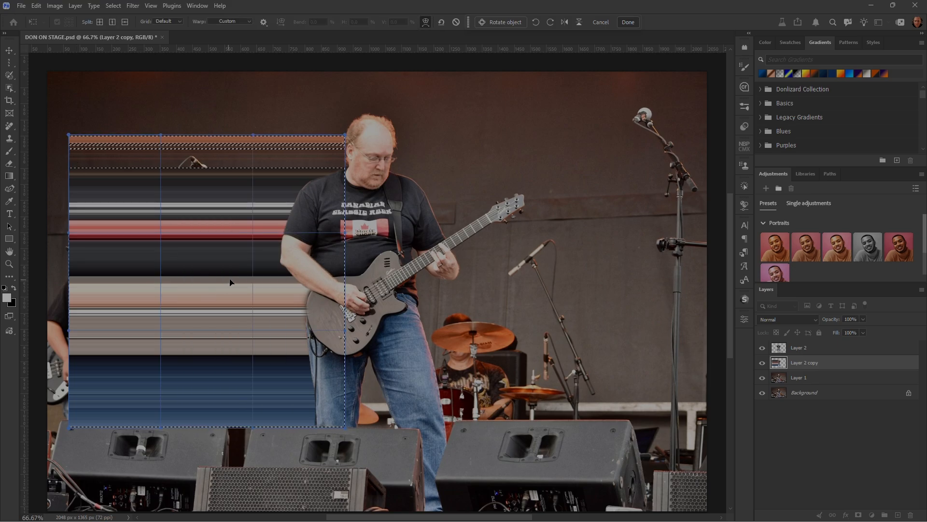
left_click_drag(70, 136, 37, 82)
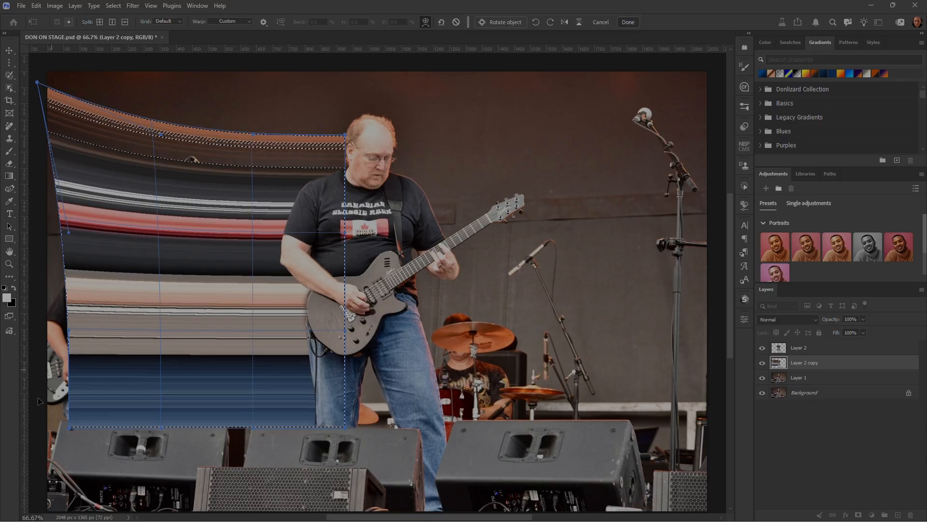
left_click_drag(73, 426, 27, 445)
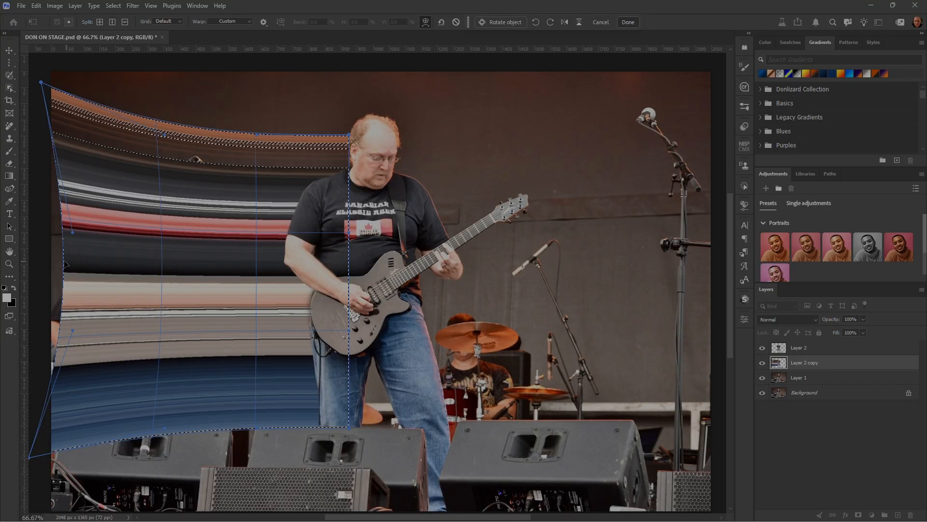
left_click_drag(66, 263, 52, 264)
key("Return")
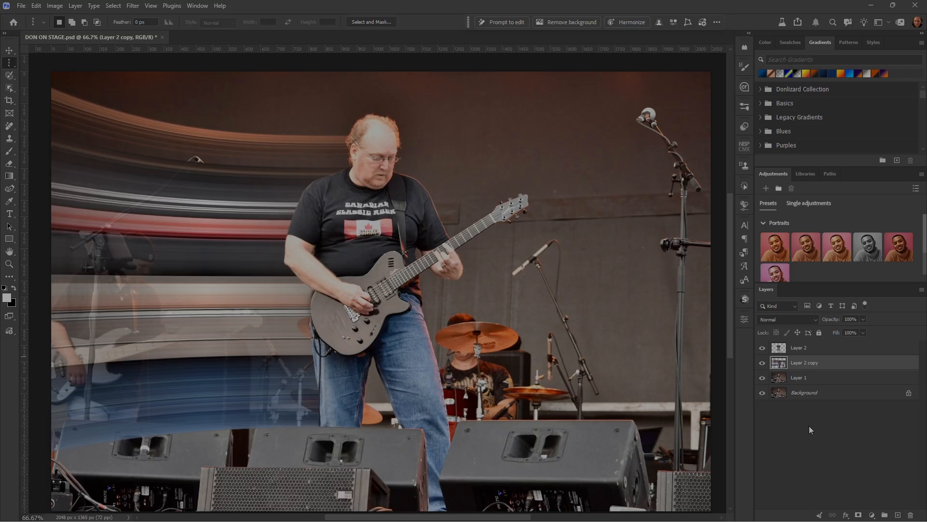
- Duplicate the streak layer and apply the Glass filter with Blocks texture to the copy
key("ctrl+j")
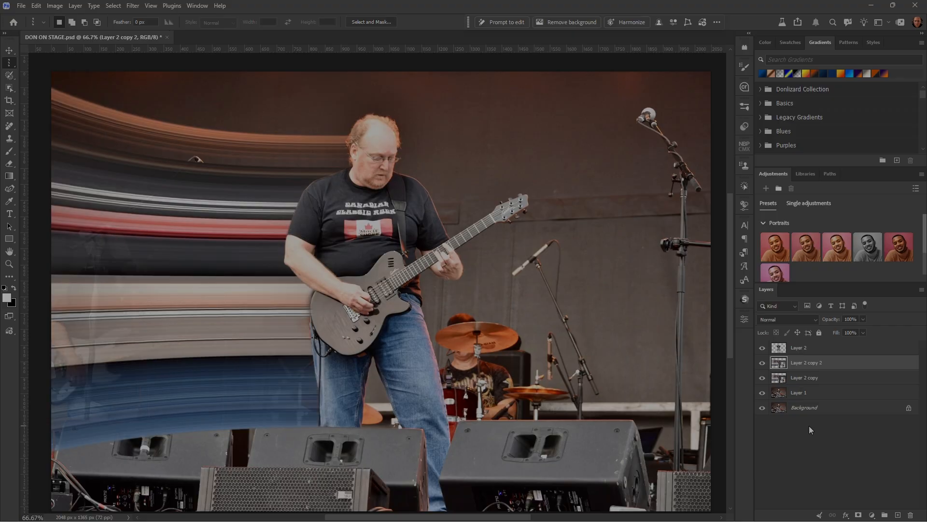
left_click(130, 7)
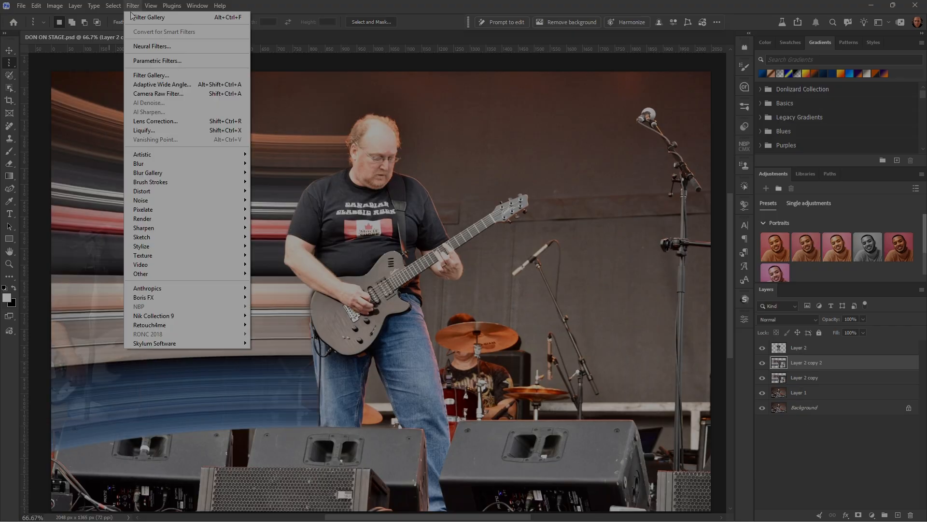
left_click(225, 81)
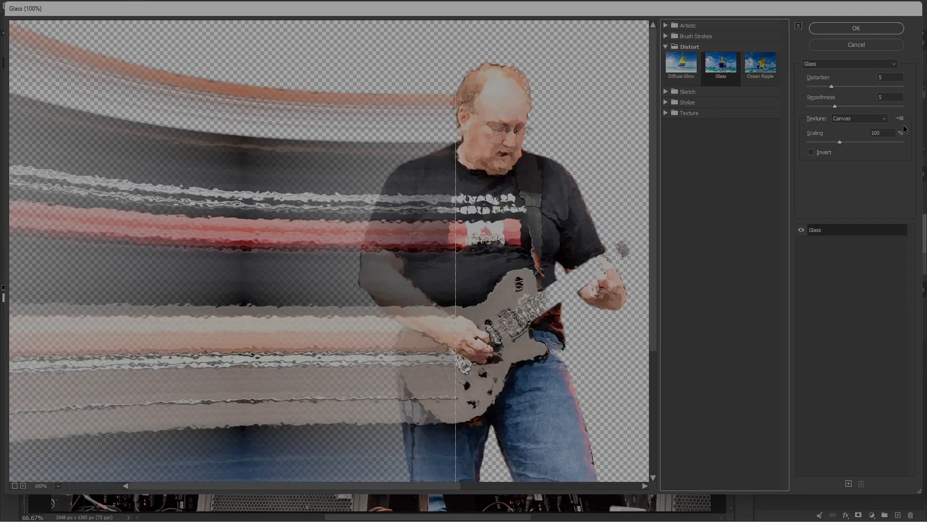
left_click(881, 121)
left_click(838, 128)
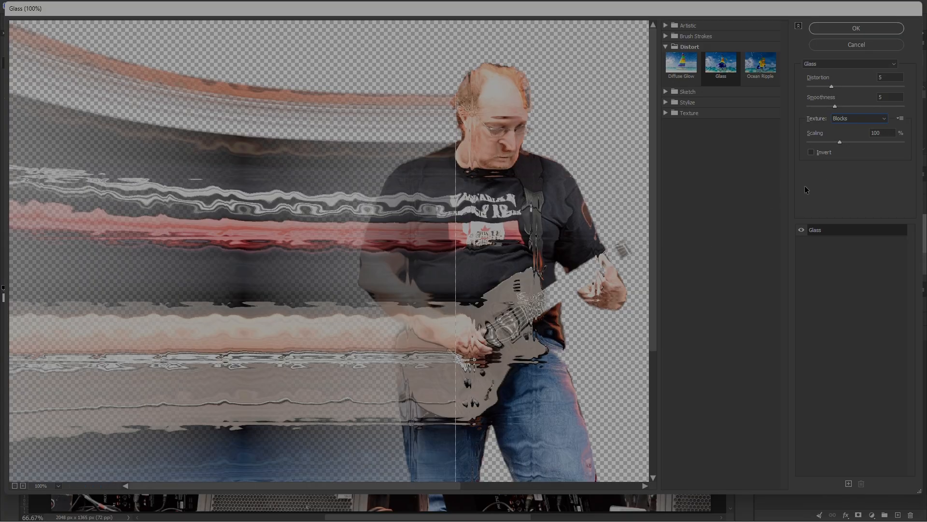
left_click(858, 29)
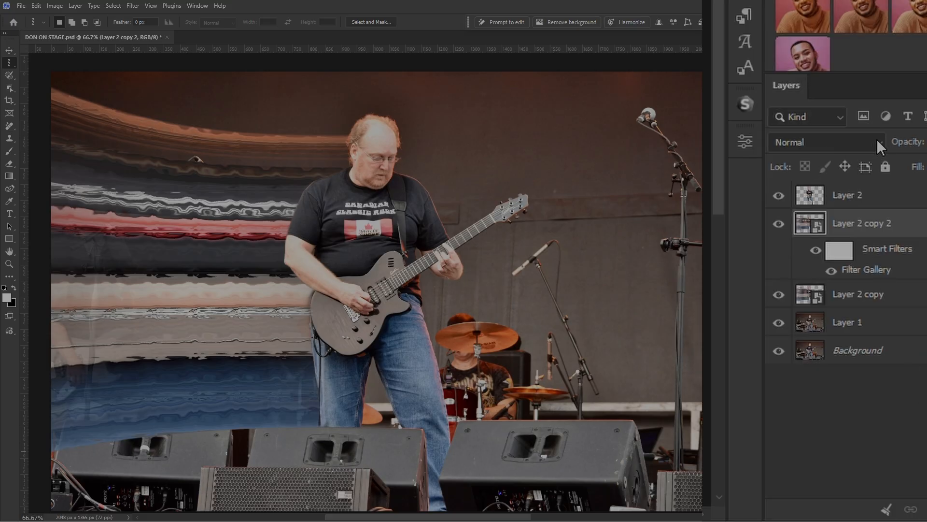
- Set the glass streak layer's blend mode to Luminosity and toggle its visibility to compare
left_click(876, 139)
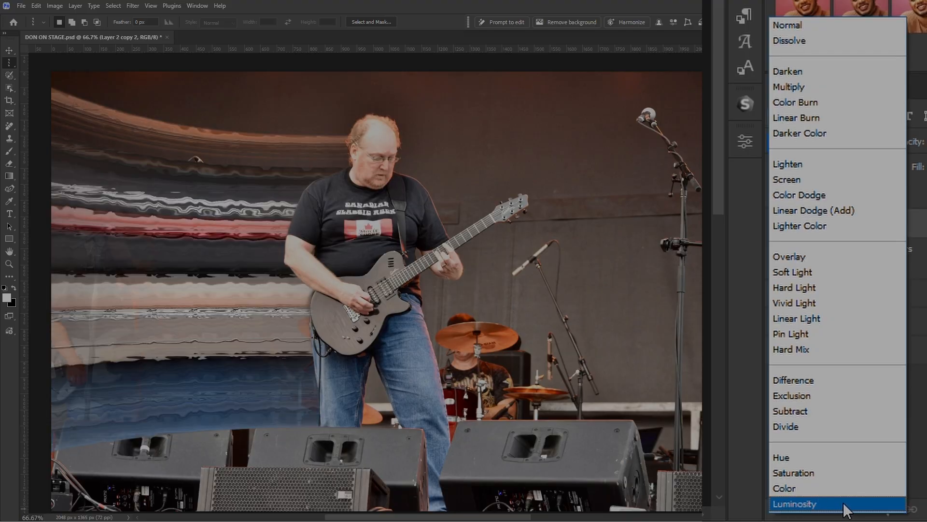
left_click(842, 505)
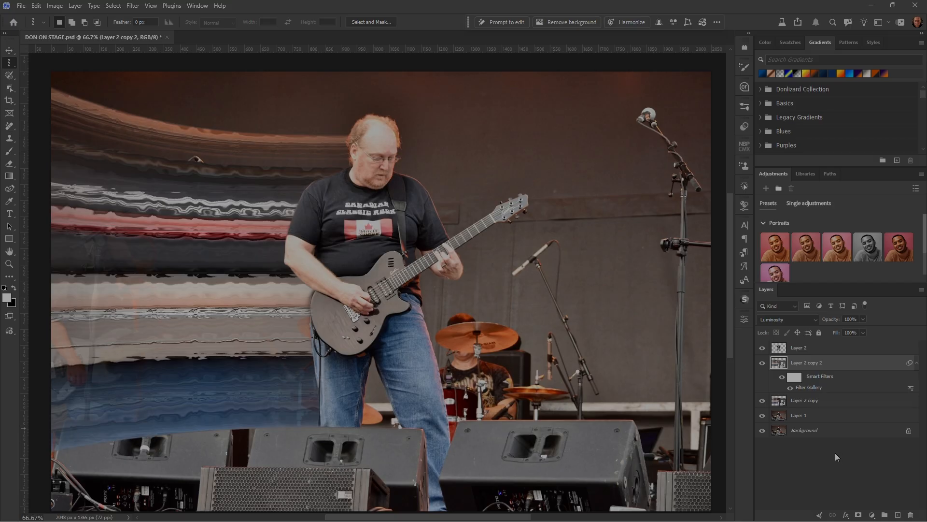
left_click(762, 363)
left_click(762, 363)
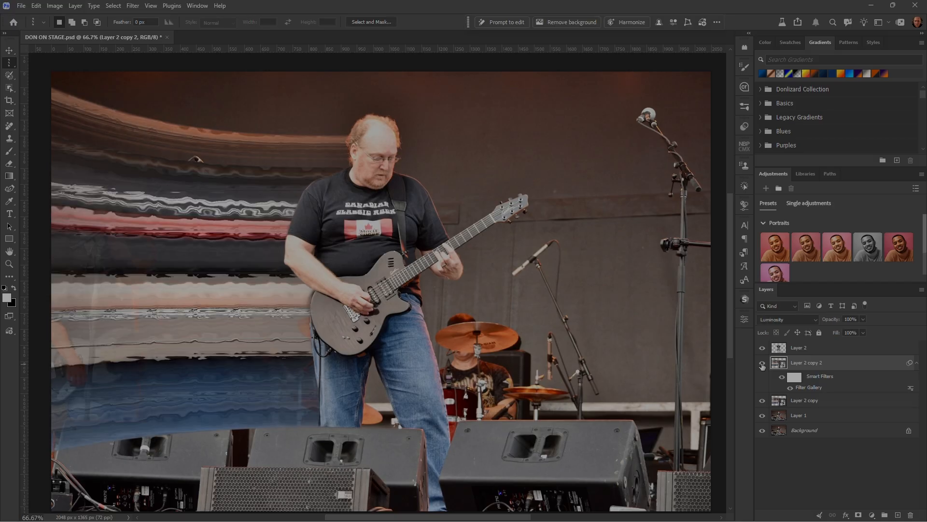